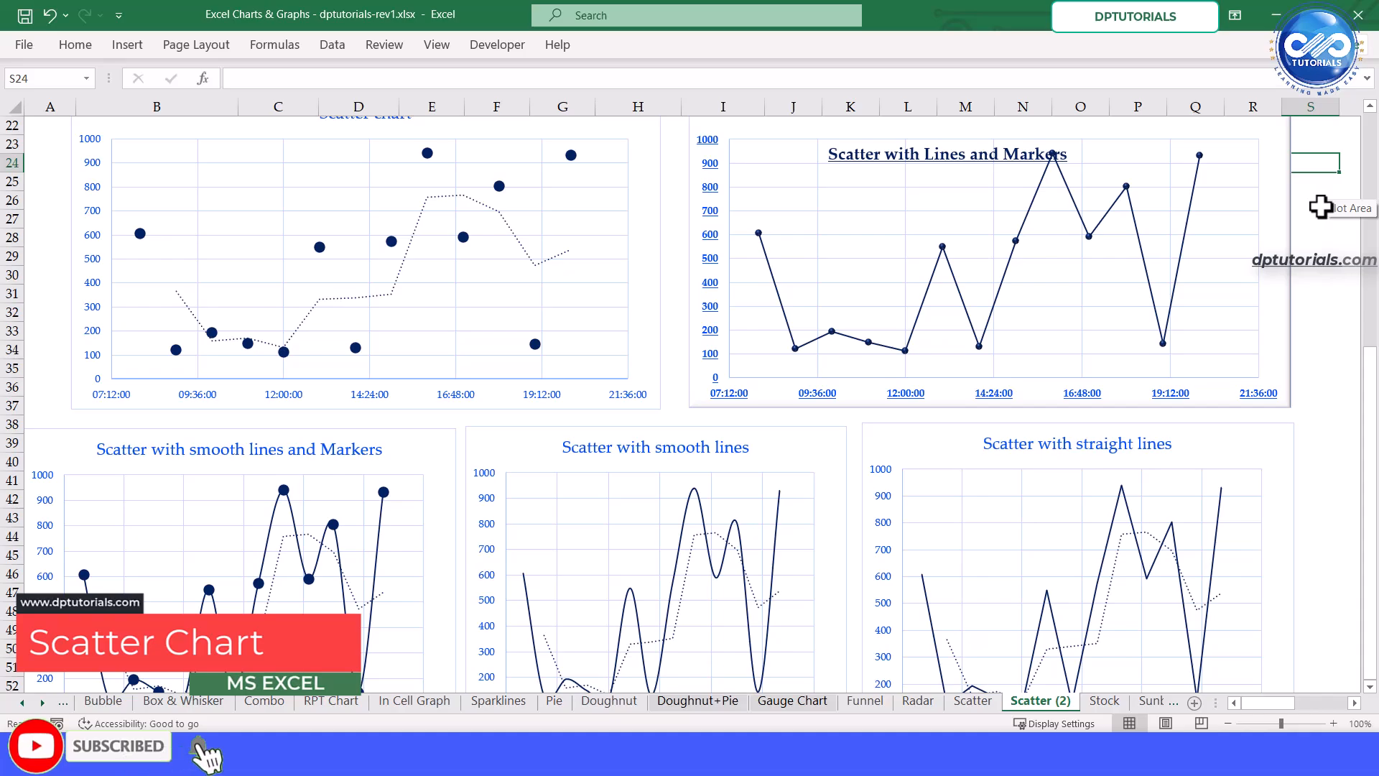
# - Recalculate the workbook several times to refresh the data plotted in the example scatter charts
pyautogui.press('F9')
pyautogui.press('F9')
pyautogui.press('F9')
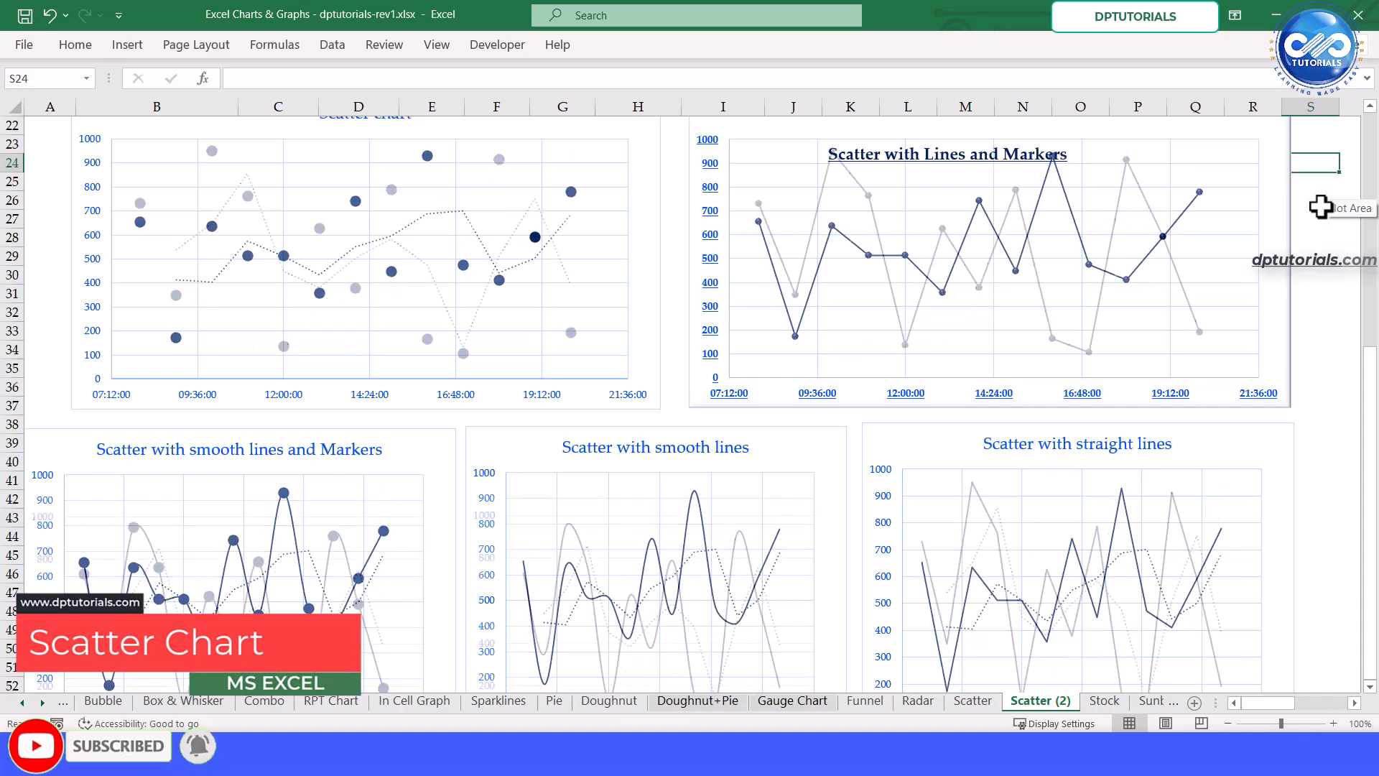
# - Go to the Scatter sheet and examine the hourly Time and Productivity data in rows 7 to 19
pyautogui.click(971, 705)
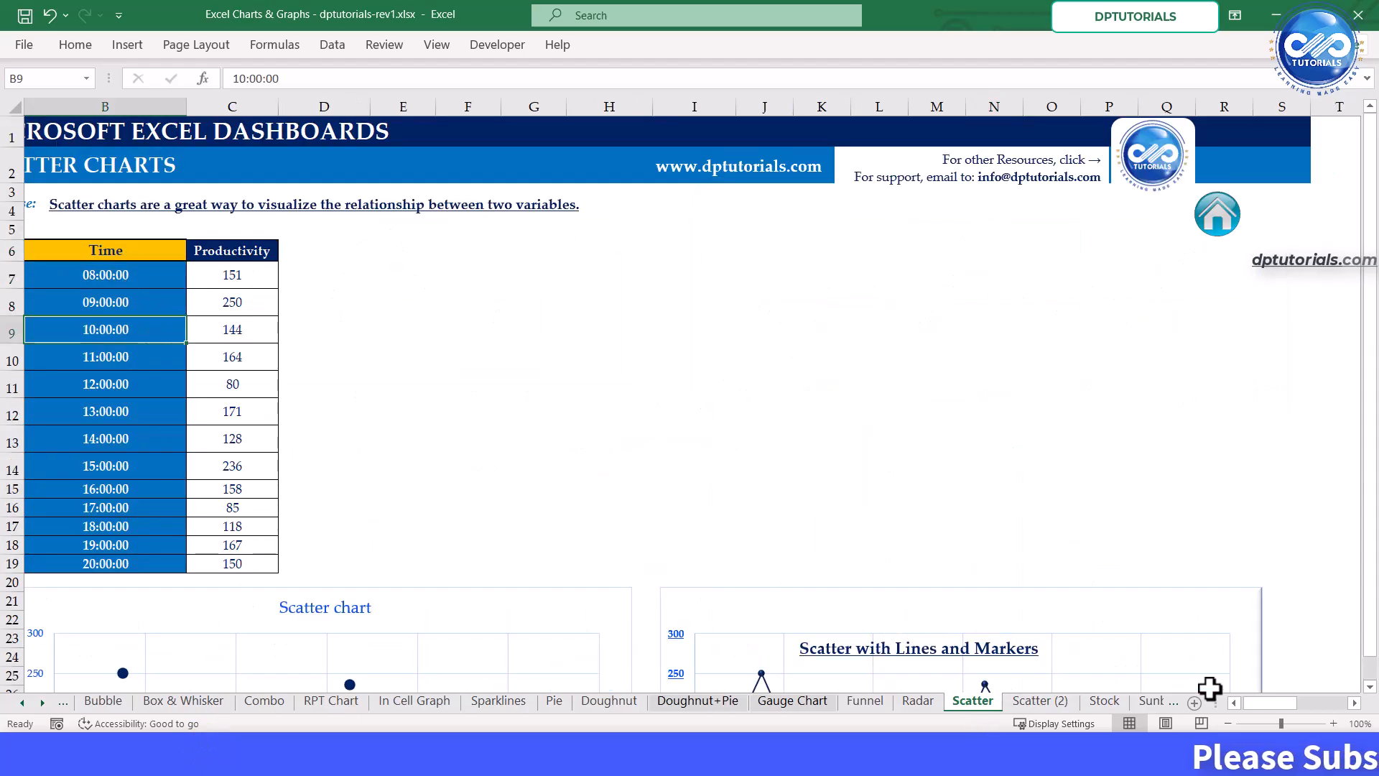
pyautogui.moveTo(1248, 706); pyautogui.dragTo(1237, 704)
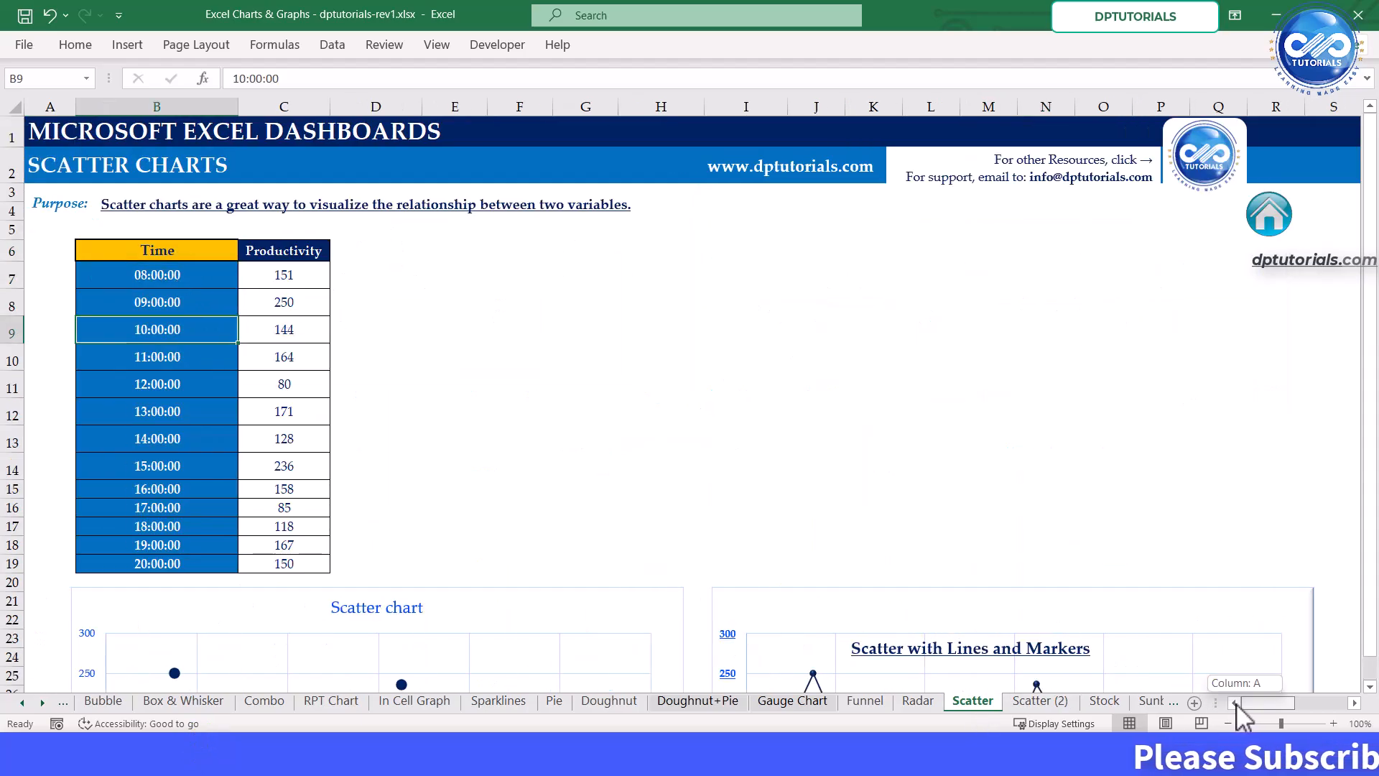
pyautogui.click(275, 278)
pyautogui.click(304, 359)
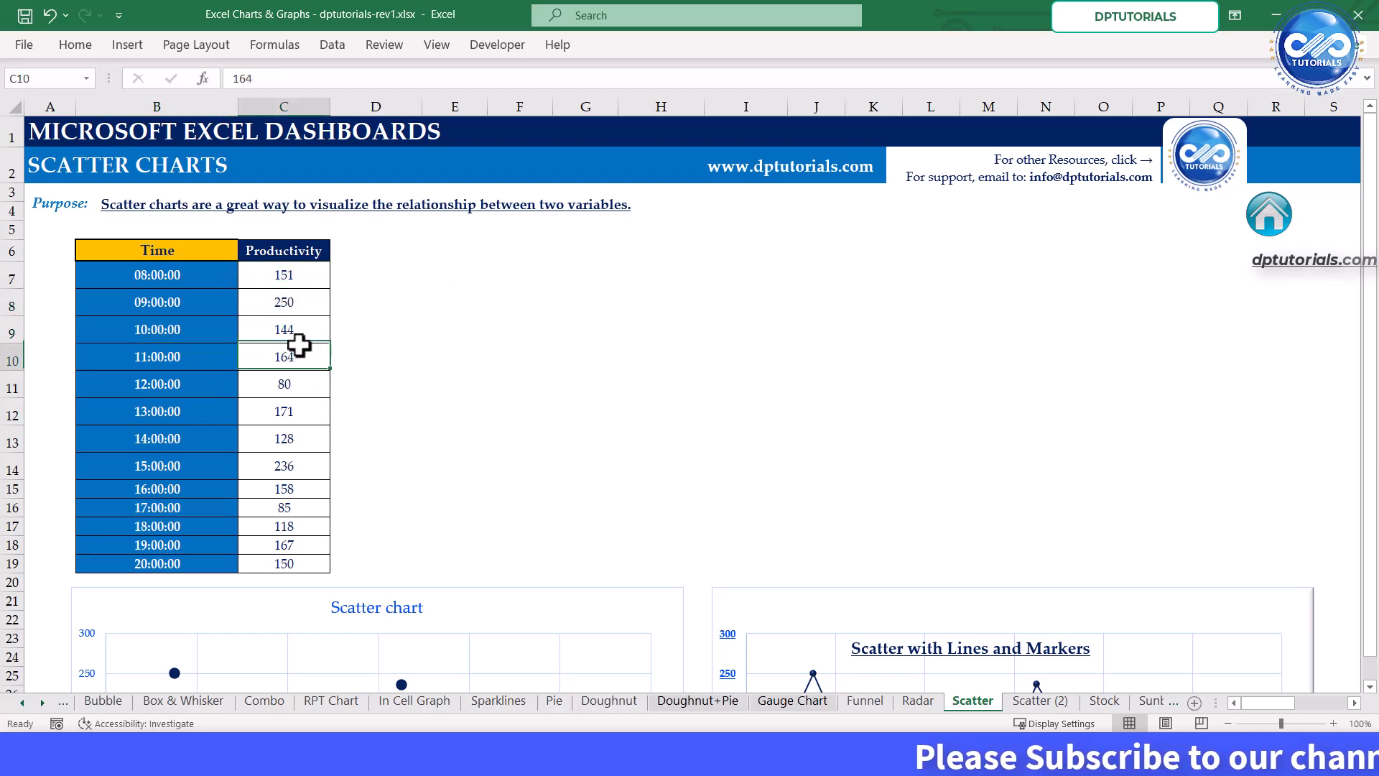
pyautogui.click(312, 444)
pyautogui.click(310, 524)
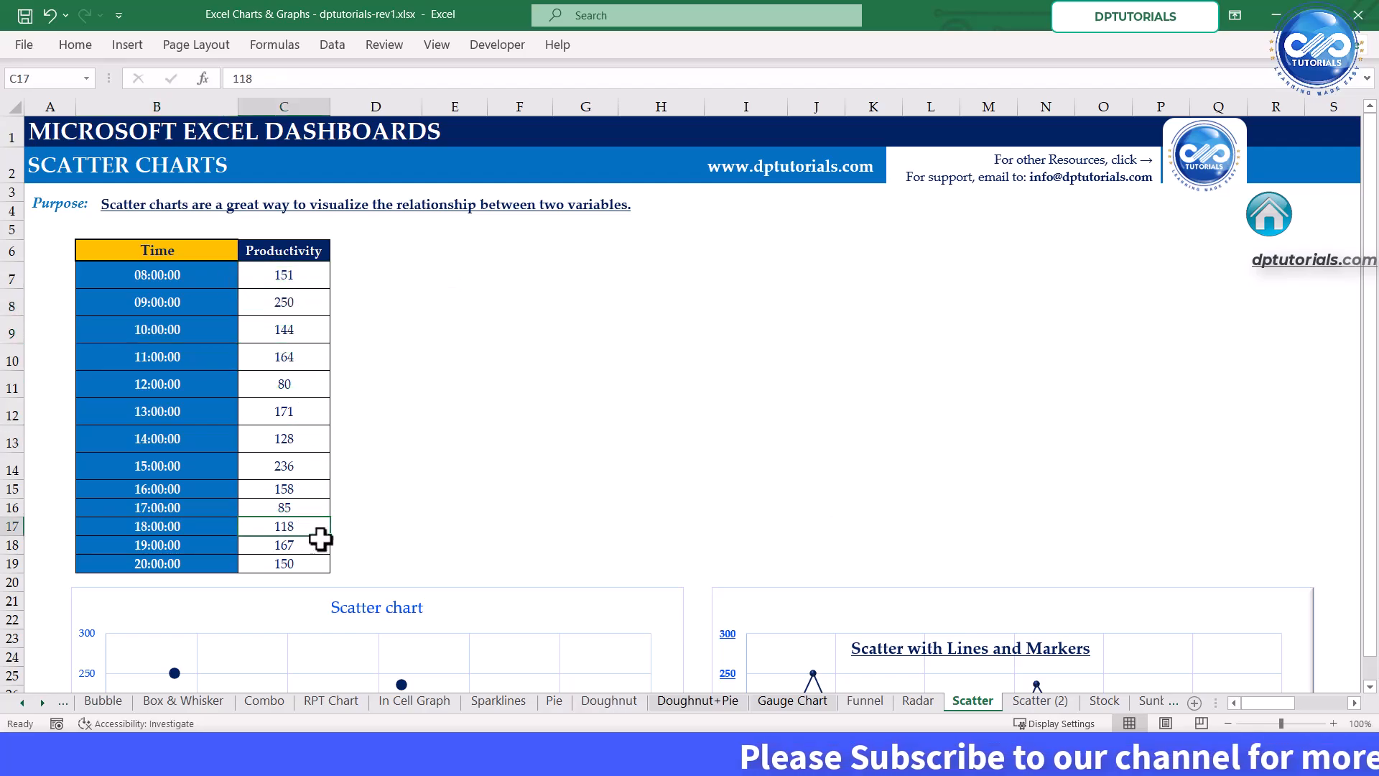
pyautogui.click(314, 562)
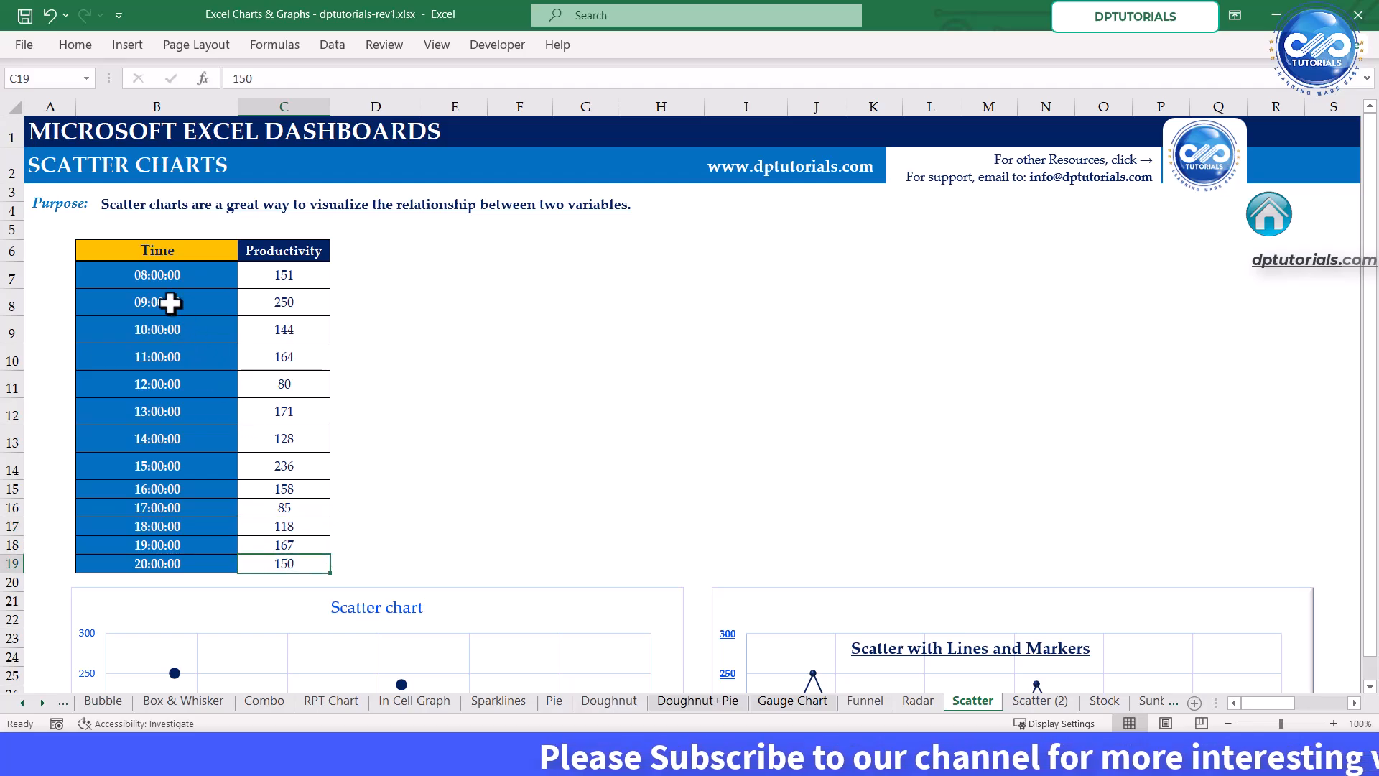
# - Insert a markers-only scatter chart from the Time and Productivity table in B6:C19
pyautogui.moveTo(170, 248); pyautogui.dragTo(297, 560)
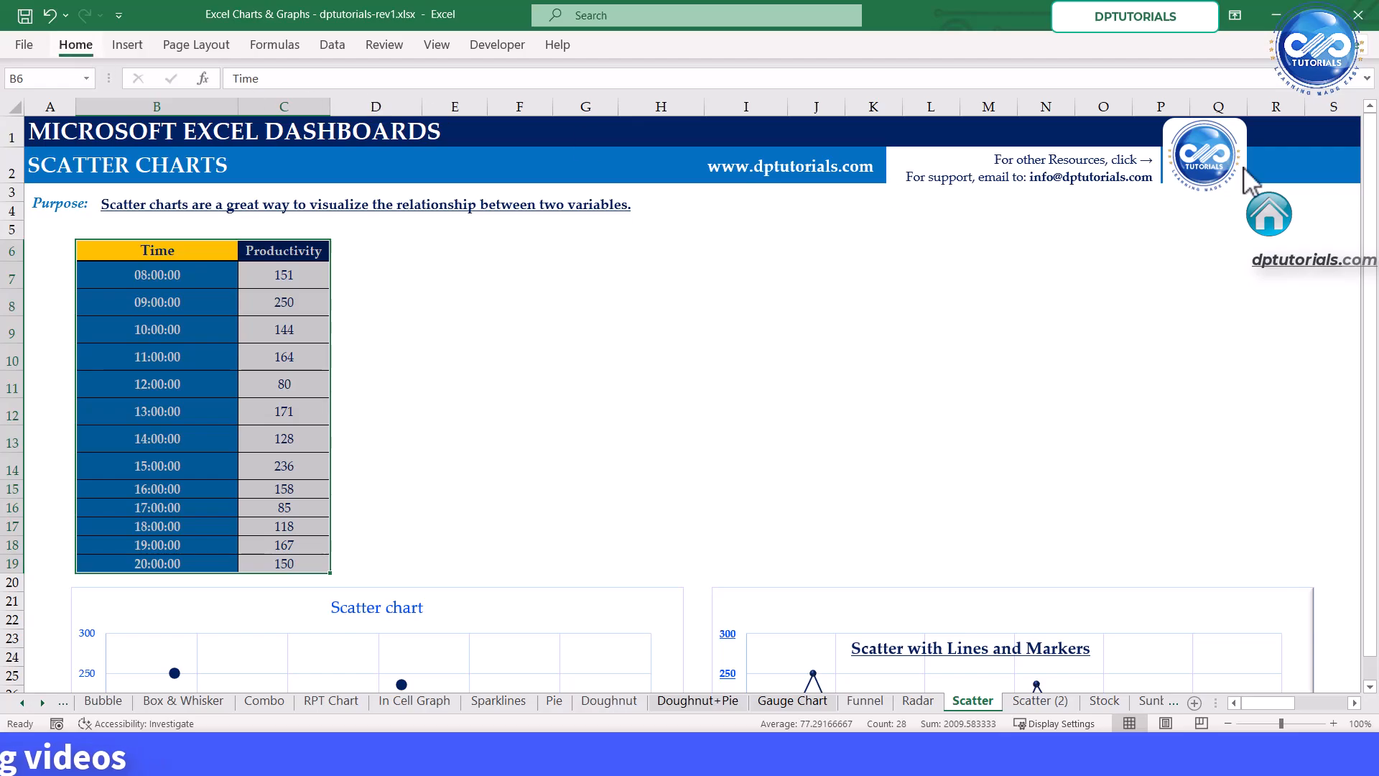
pyautogui.click(1365, 137)
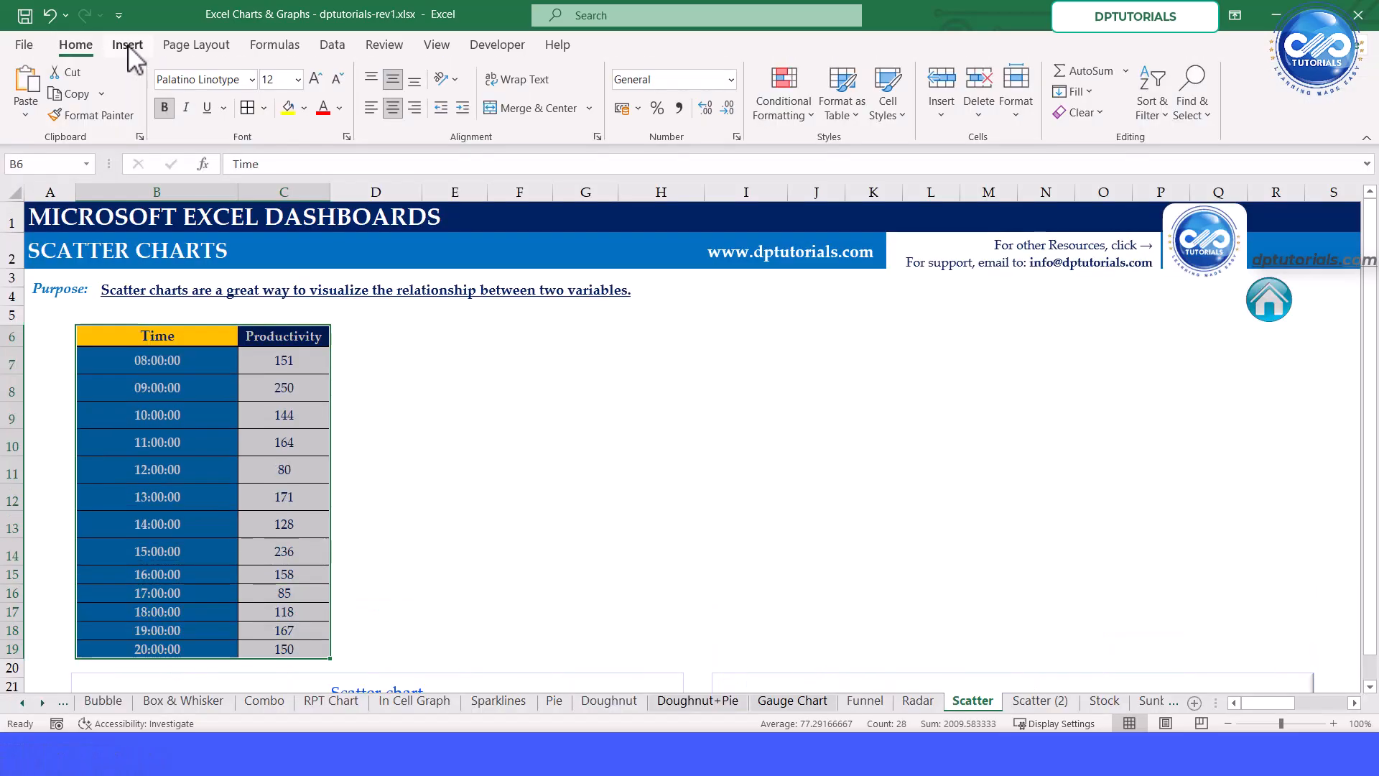
pyautogui.click(127, 46)
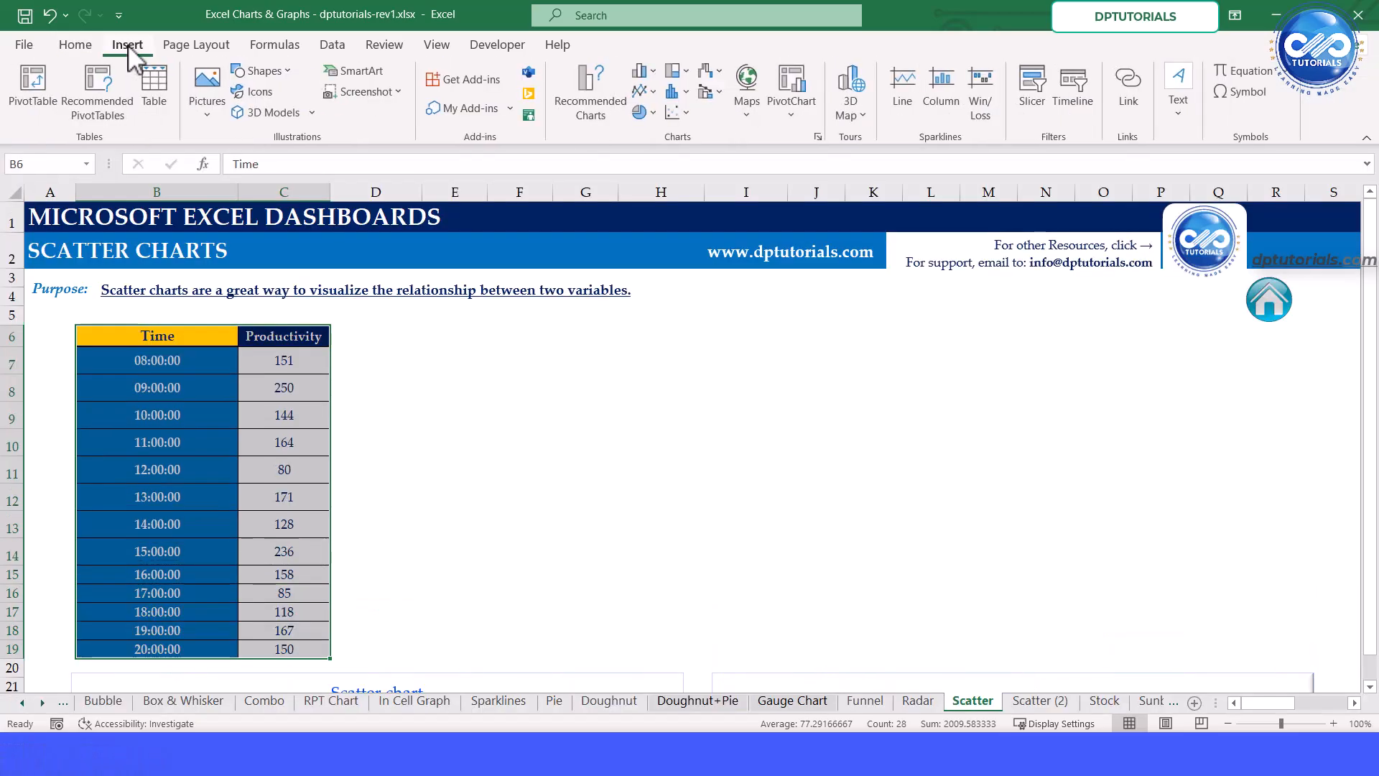
pyautogui.click(677, 113)
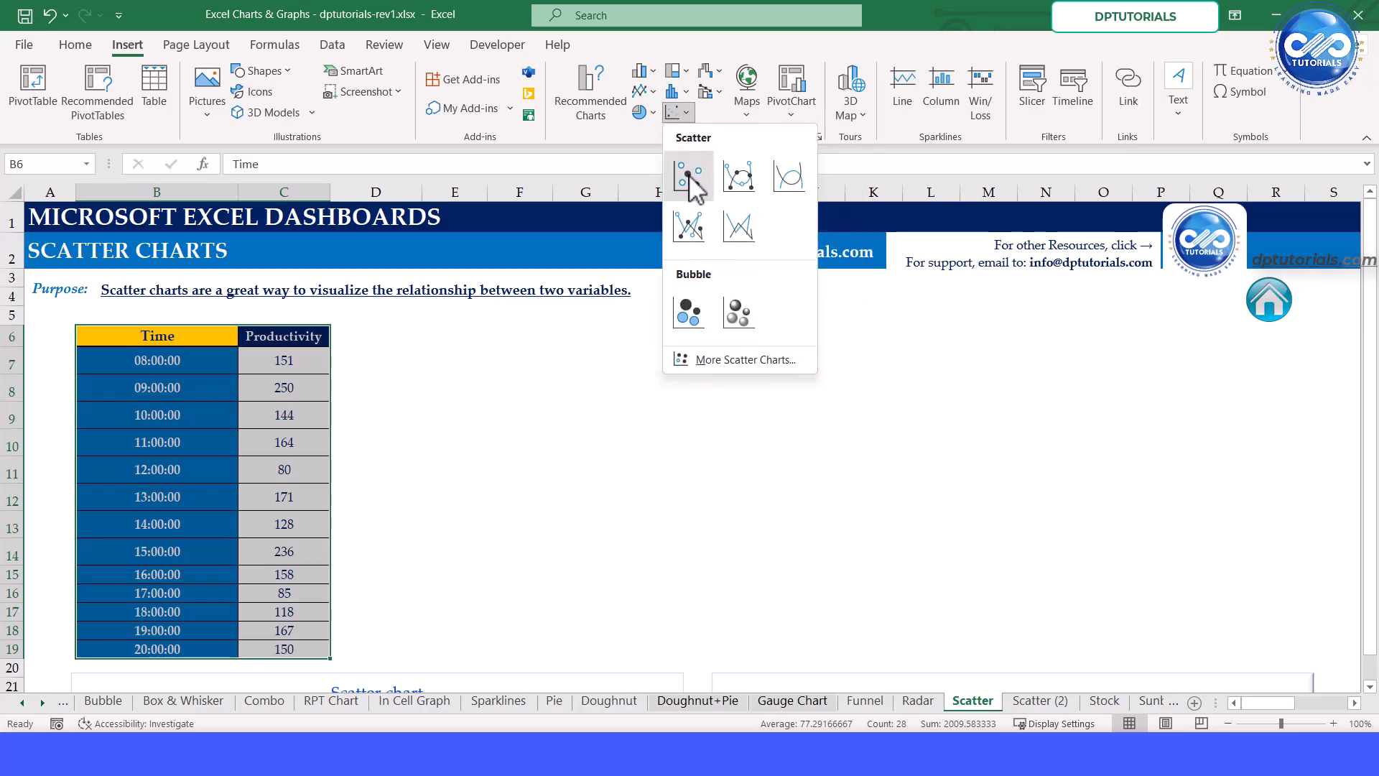
pyautogui.click(689, 180)
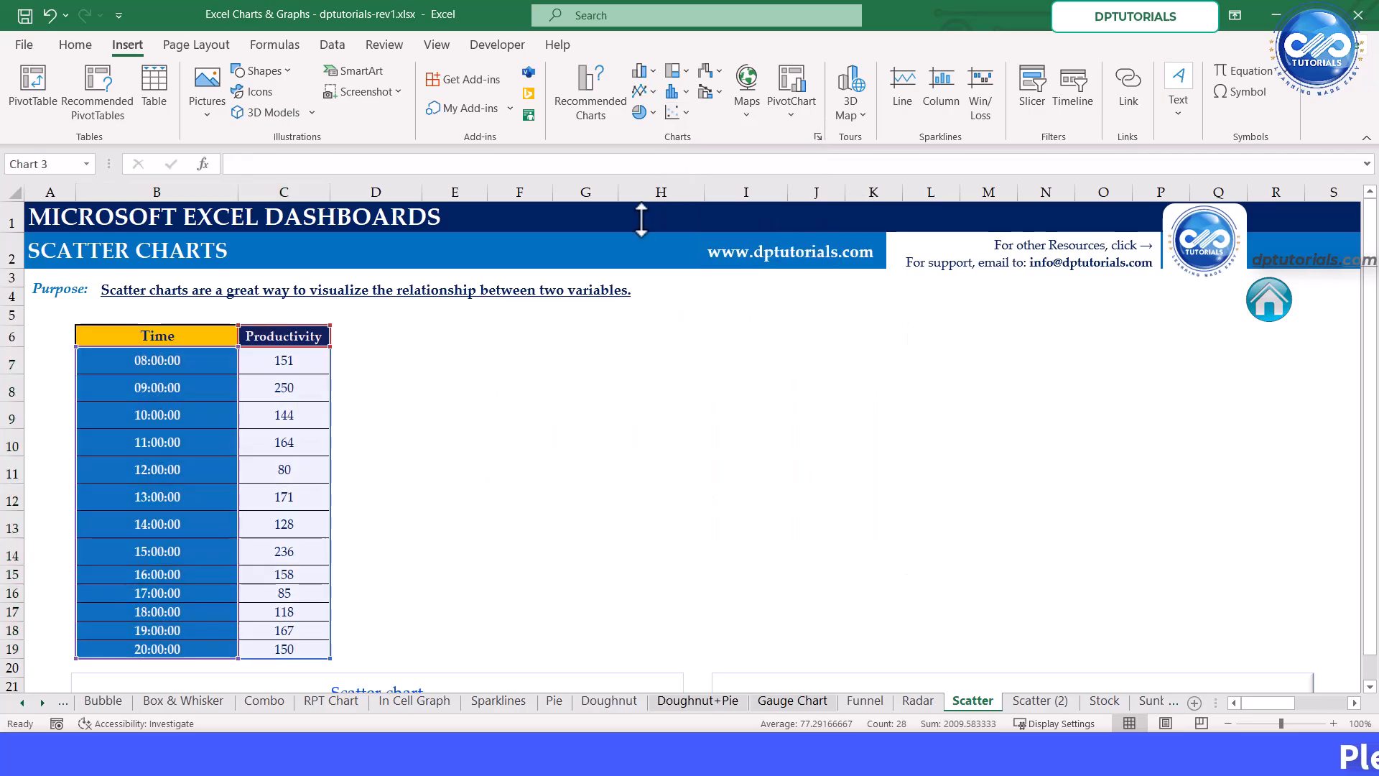
# - Move the new Productivity chart beside the data table and resize it to span about columns D to Q, rows 6 to 19
pyautogui.moveTo(566, 317); pyautogui.dragTo(429, 324)
pyautogui.moveTo(773, 583); pyautogui.dragTo(1257, 657)
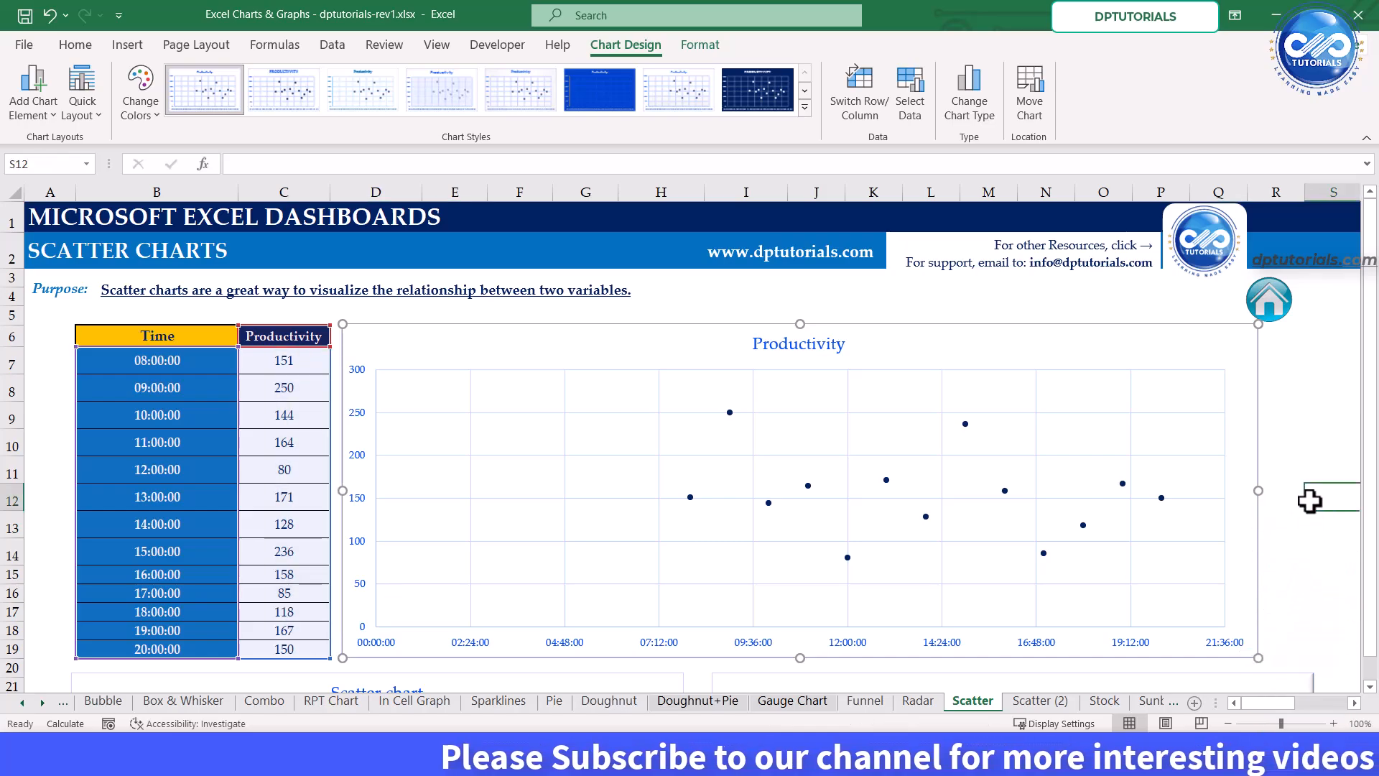
pyautogui.click(1311, 498)
pyautogui.click(1257, 485)
pyautogui.moveTo(1258, 488); pyautogui.dragTo(1231, 488)
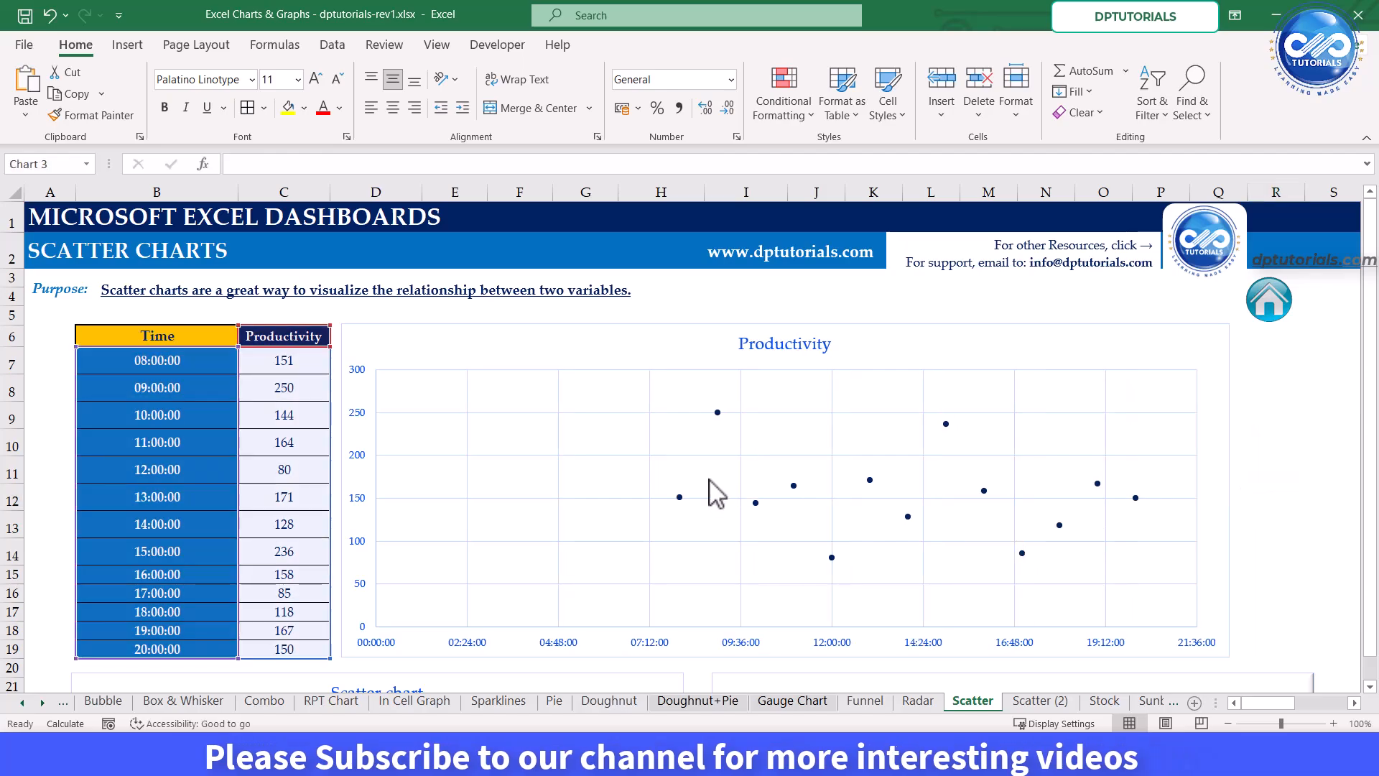
# - Check the chart's data source and the name, X values and Y values of the Productivity series
pyautogui.rightClick(710, 479)
pyautogui.click(782, 597)
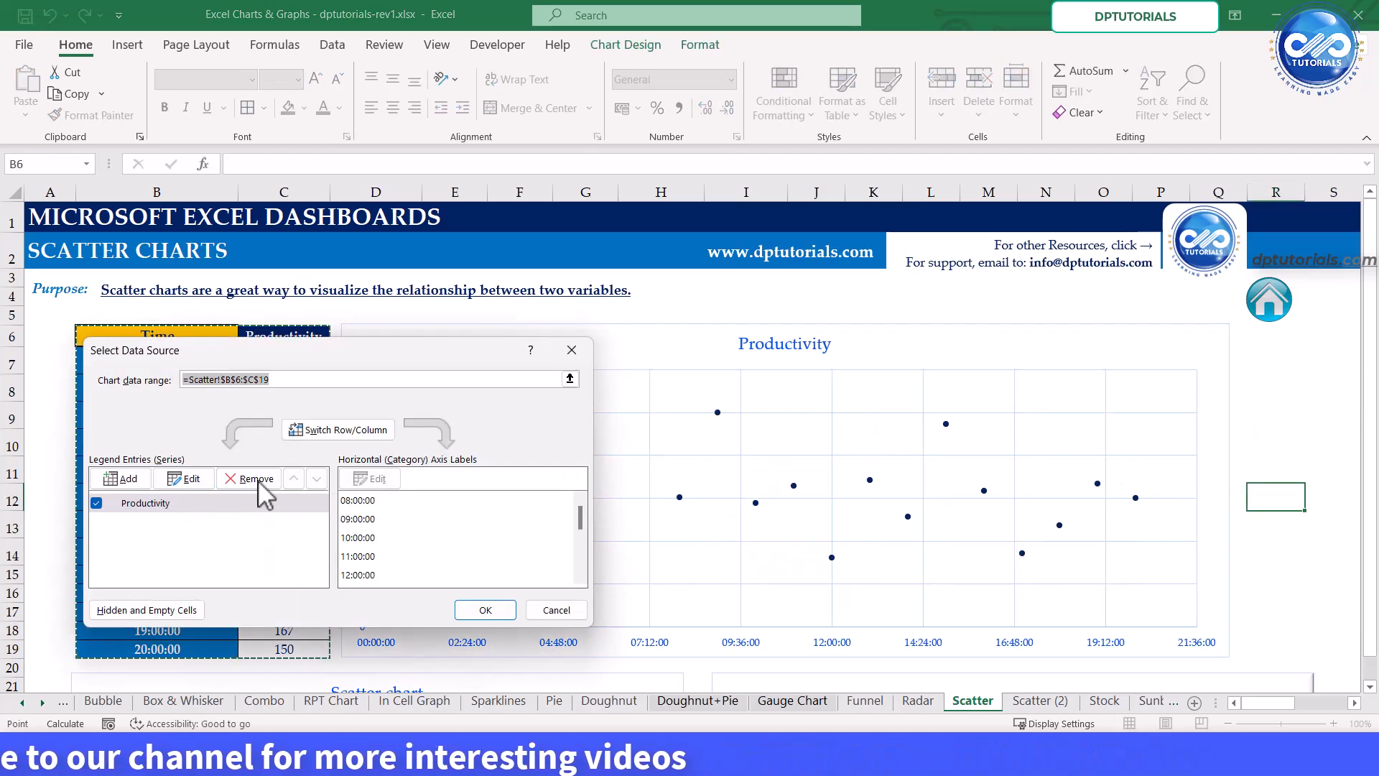
pyautogui.click(186, 479)
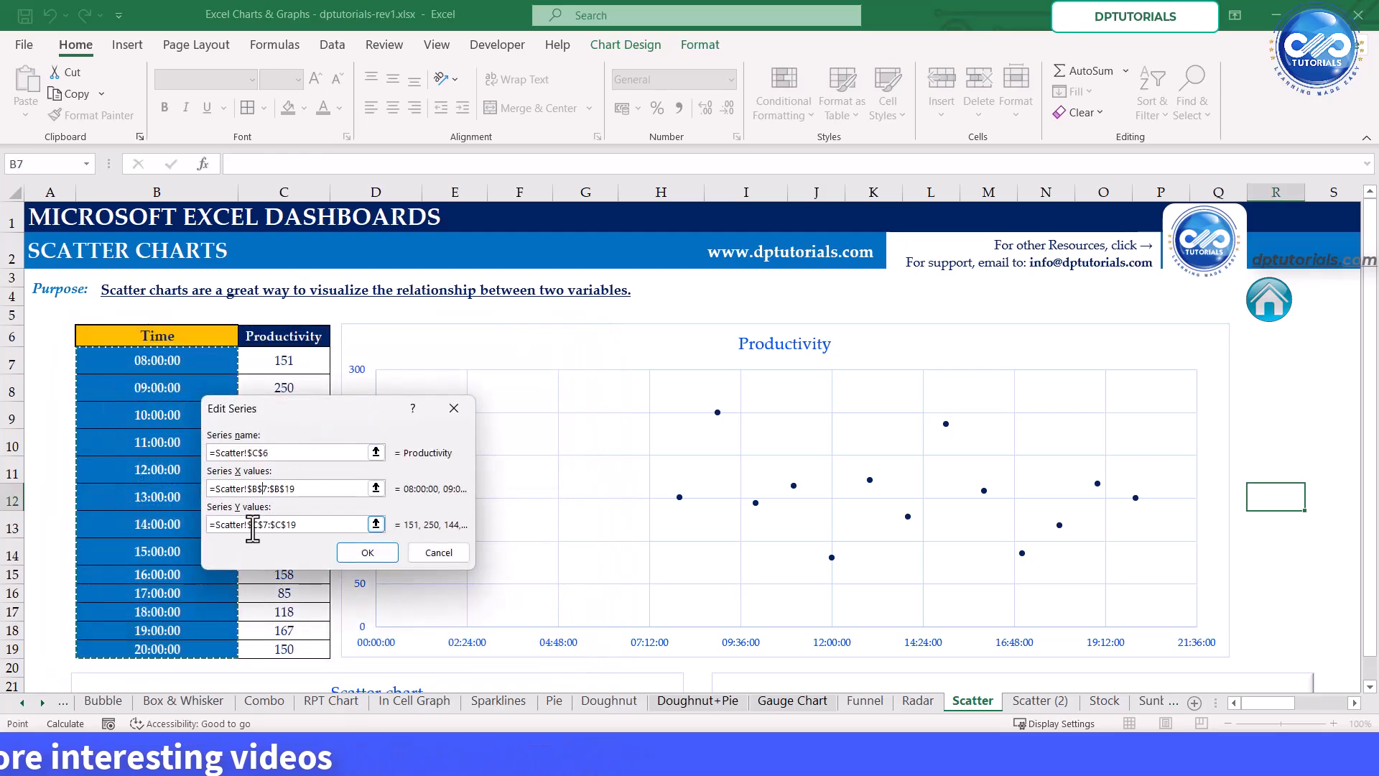
pyautogui.click(366, 552)
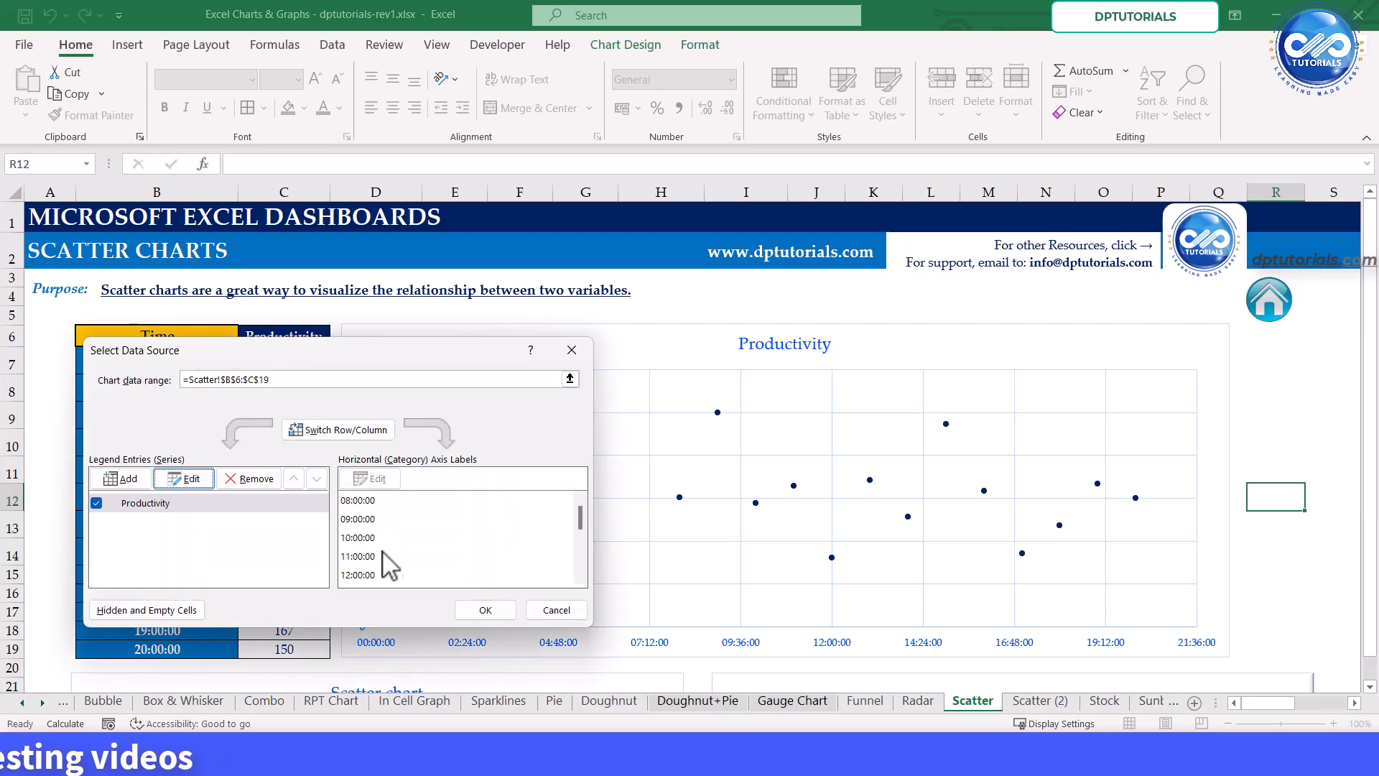
pyautogui.click(486, 611)
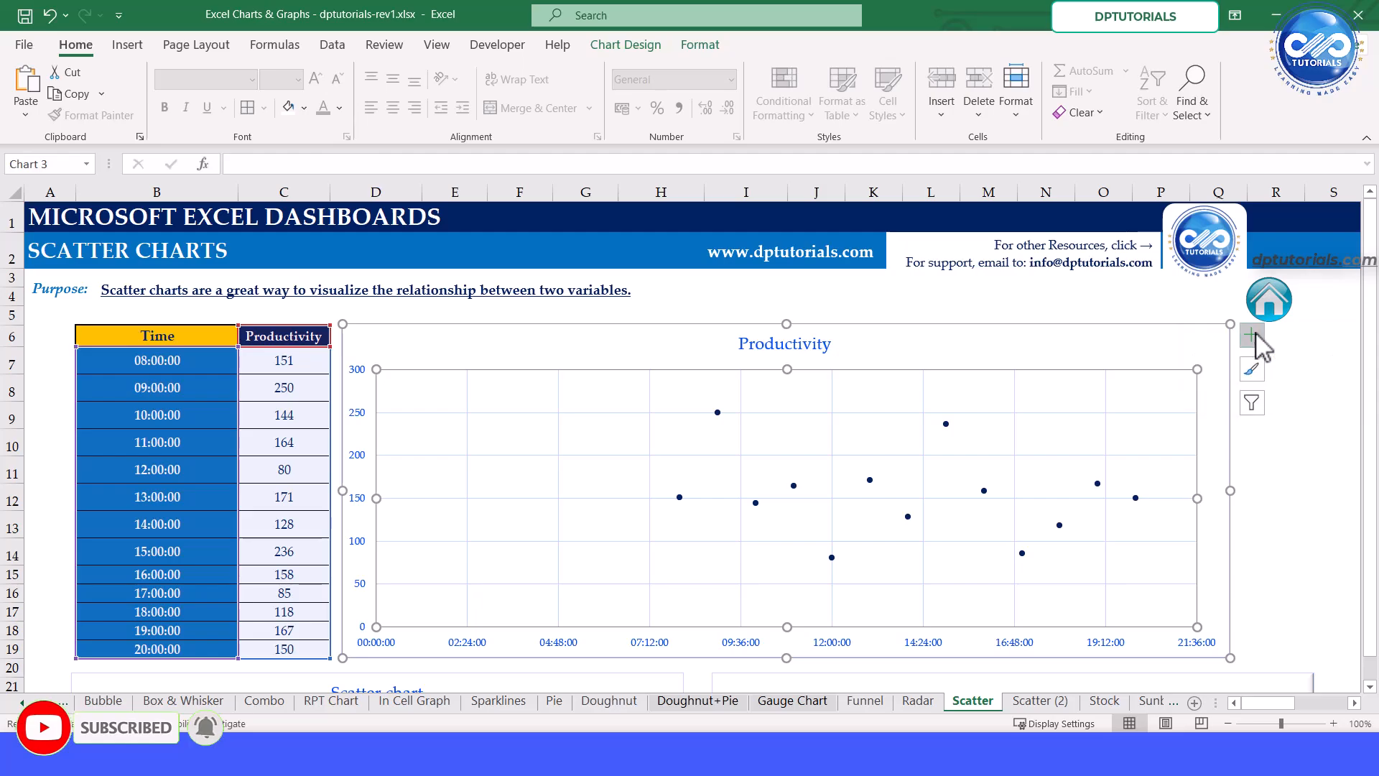
# - Add axis titles to the chart, naming the horizontal axis "Time of Day" and the vertical axis "Productivity"
pyautogui.click(1252, 336)
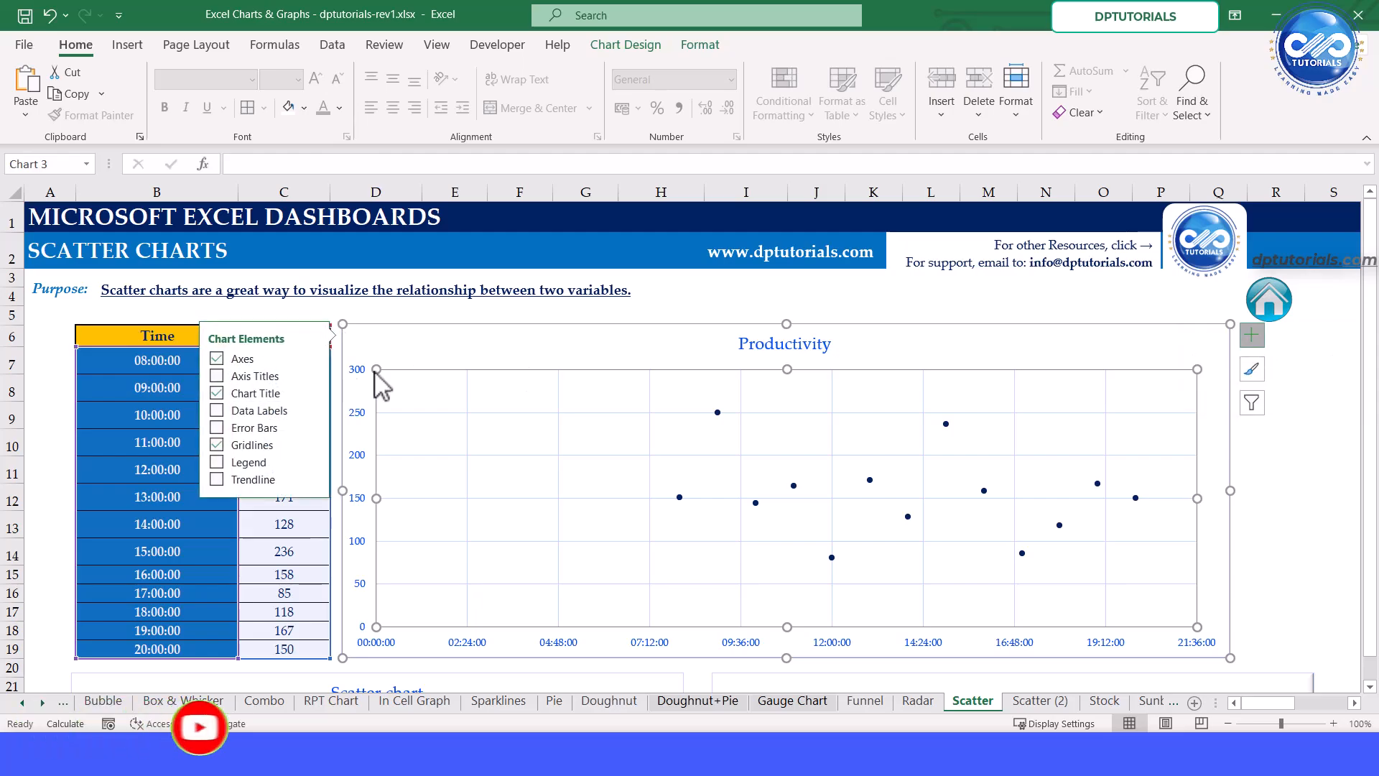
pyautogui.click(217, 375)
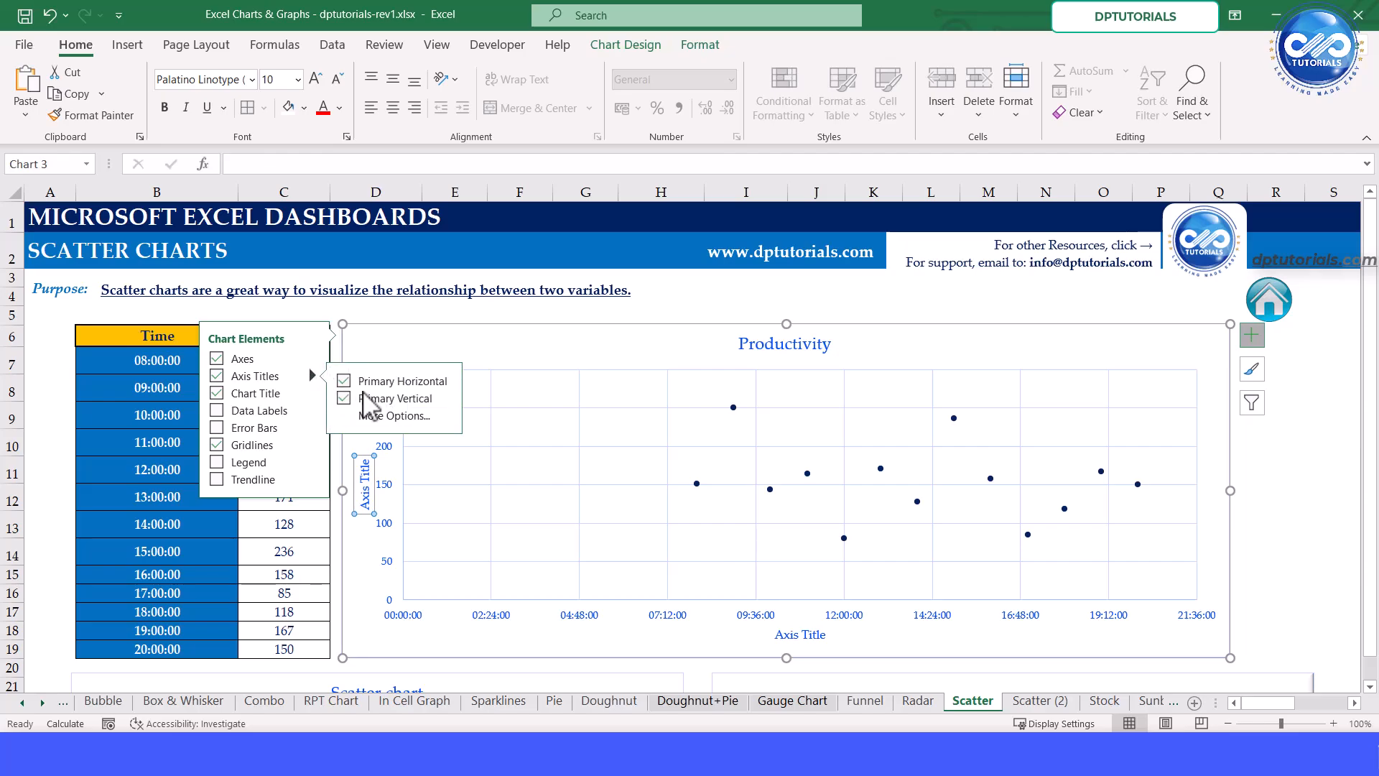
pyautogui.click(804, 638)
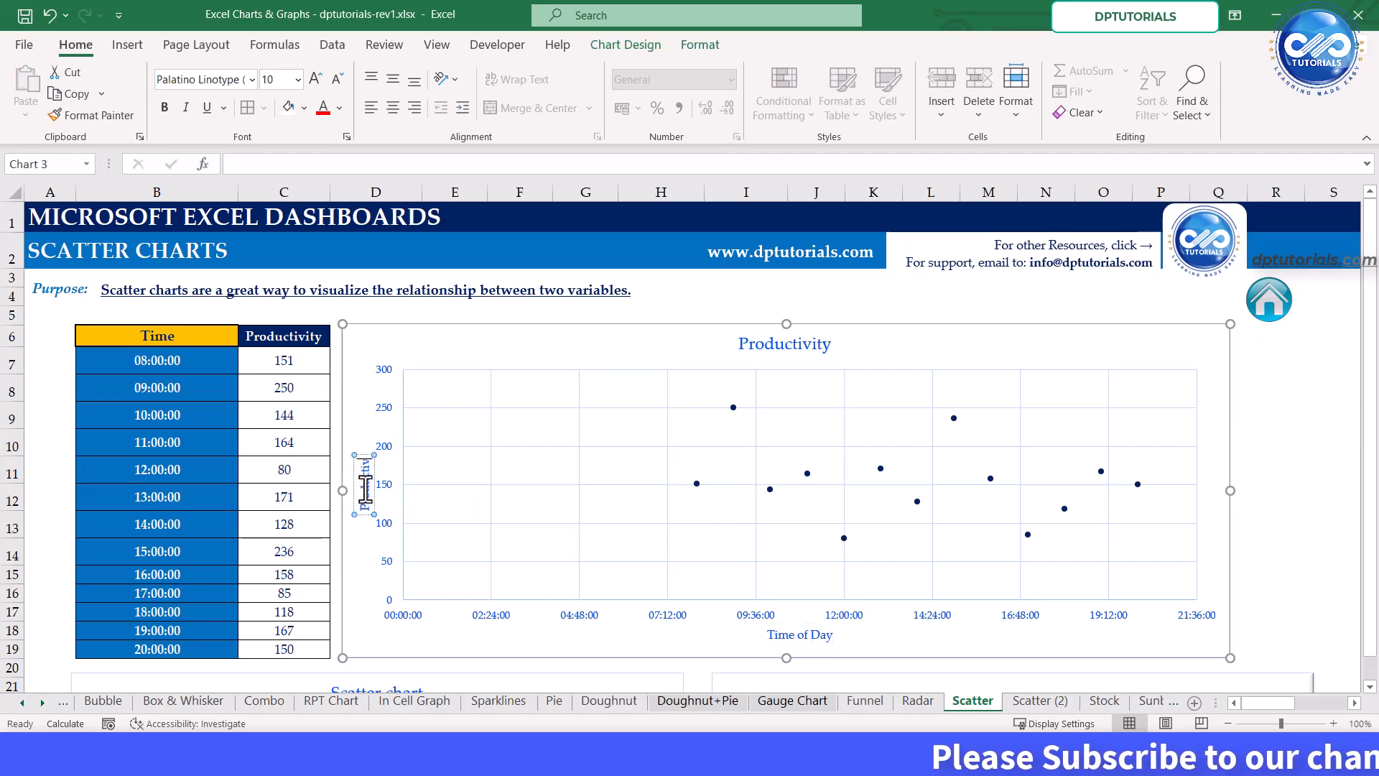
# - Format the Productivity series with built-in round markers of size 11
pyautogui.click(697, 484)
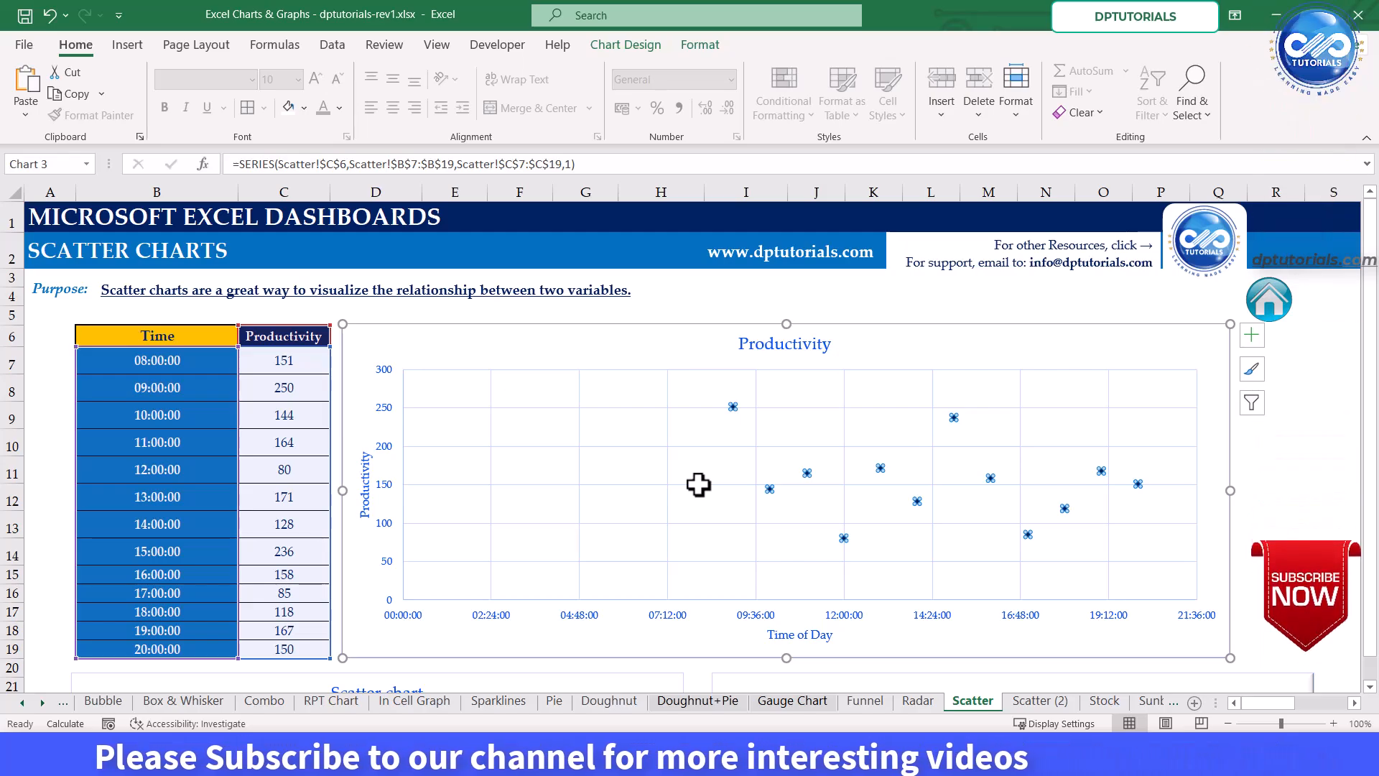
pyautogui.rightClick(698, 485)
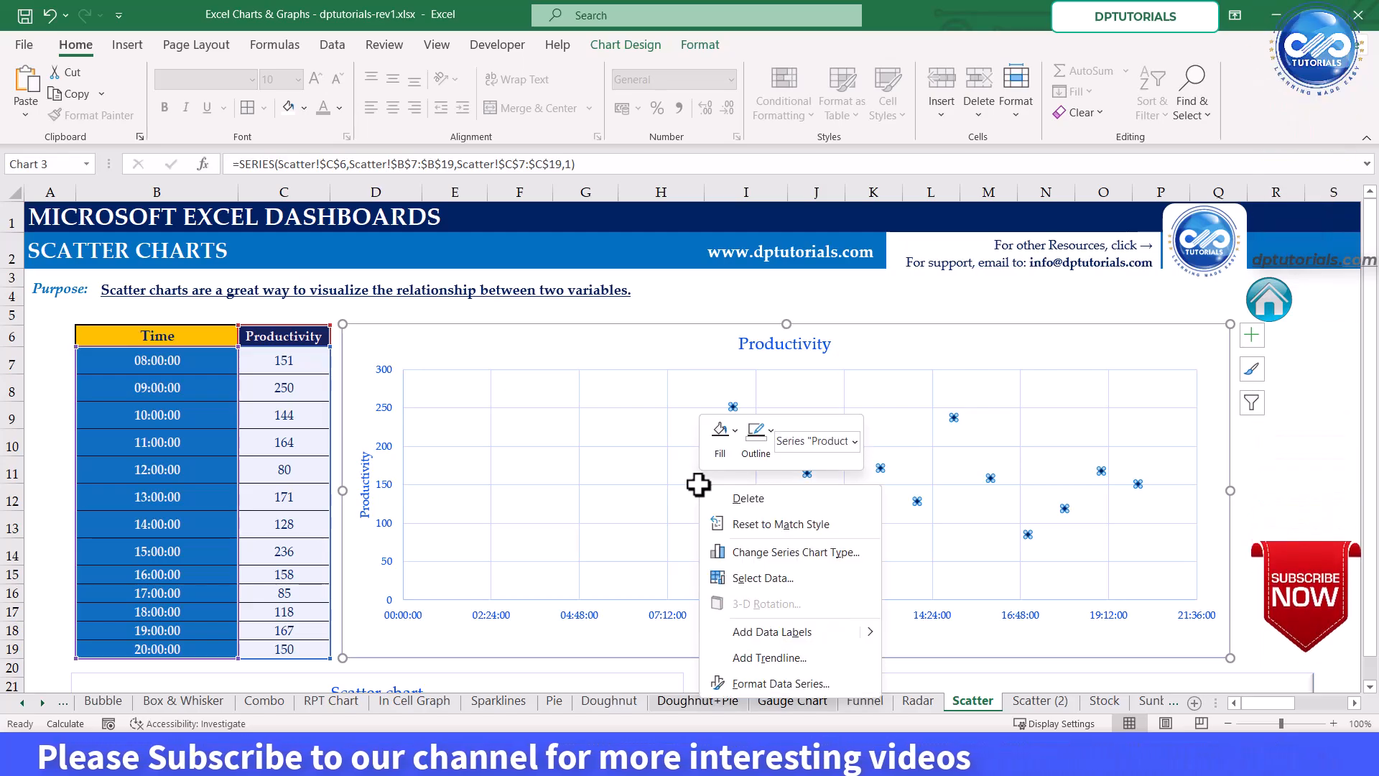
pyautogui.click(774, 684)
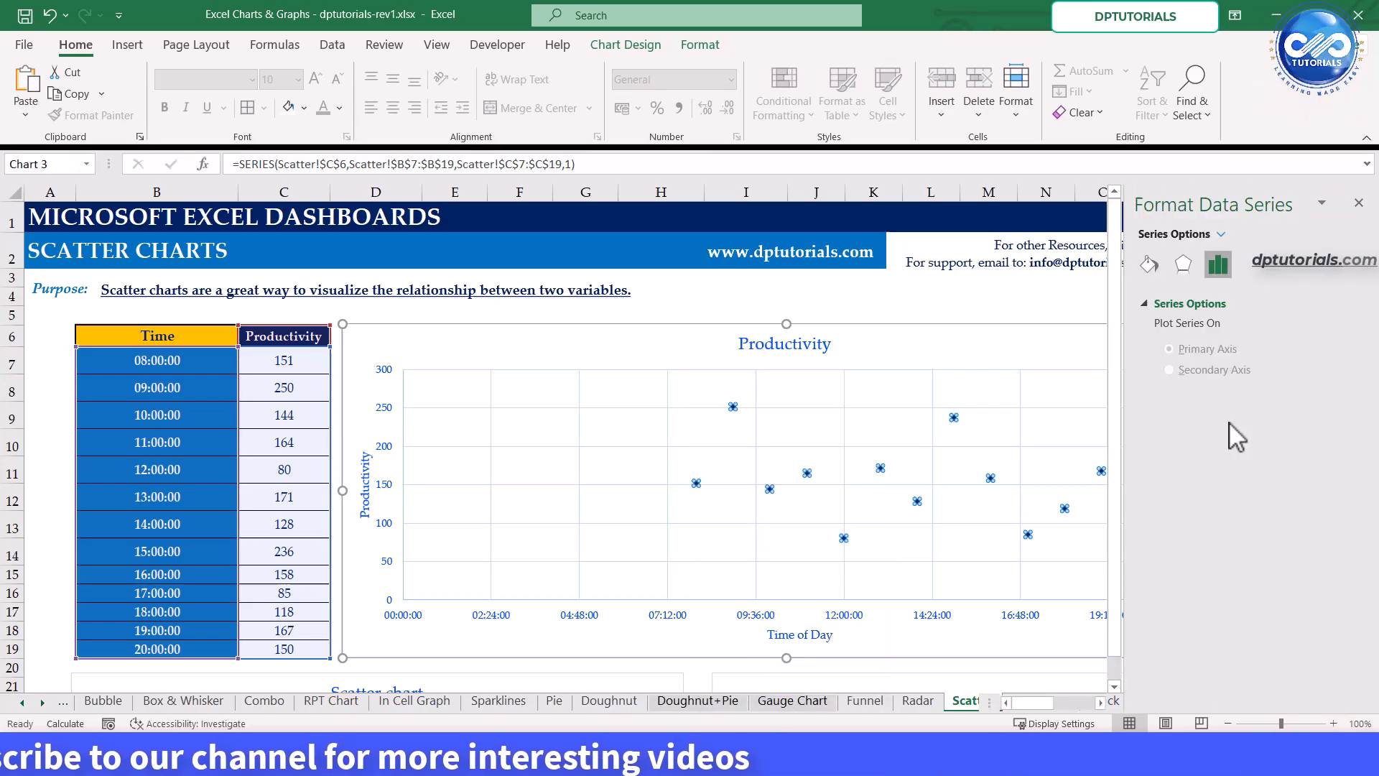
pyautogui.click(1147, 264)
pyautogui.click(1228, 306)
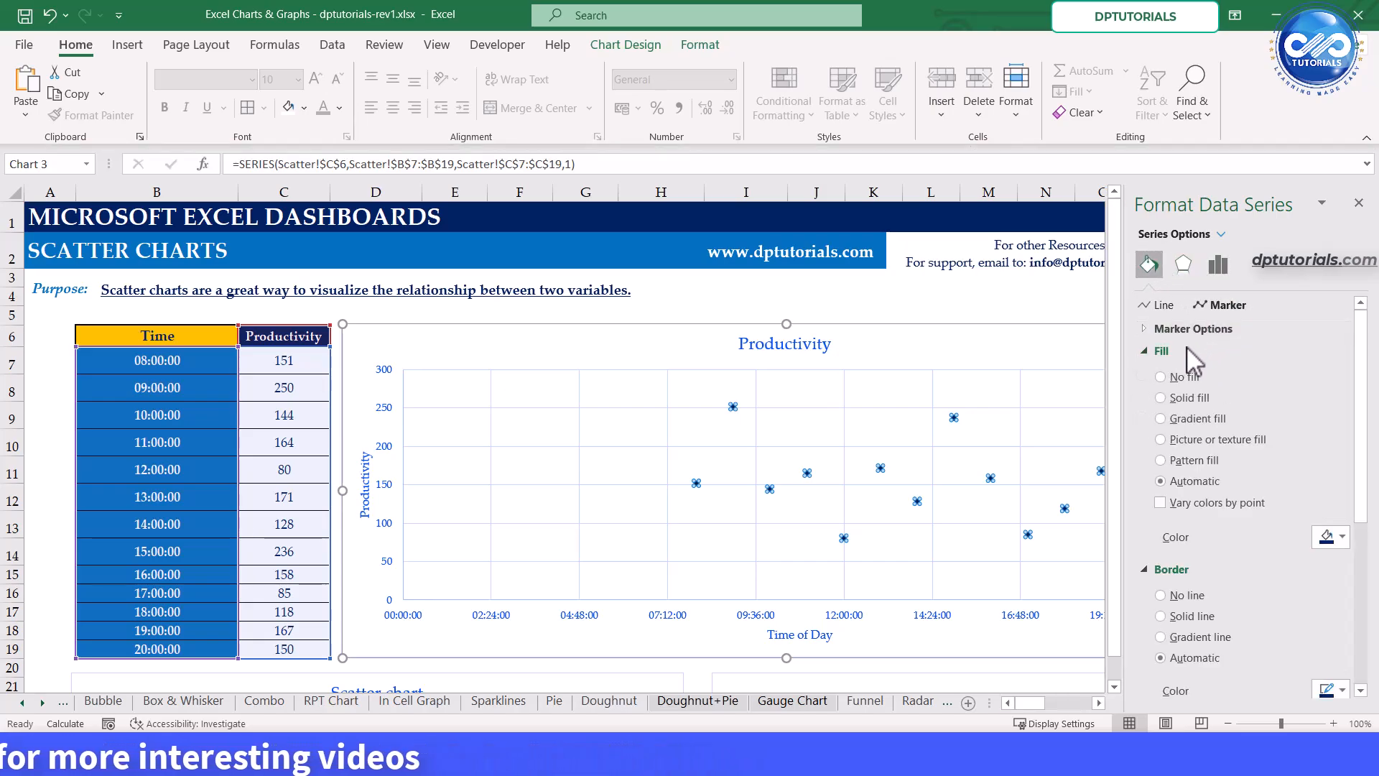
pyautogui.click(1184, 329)
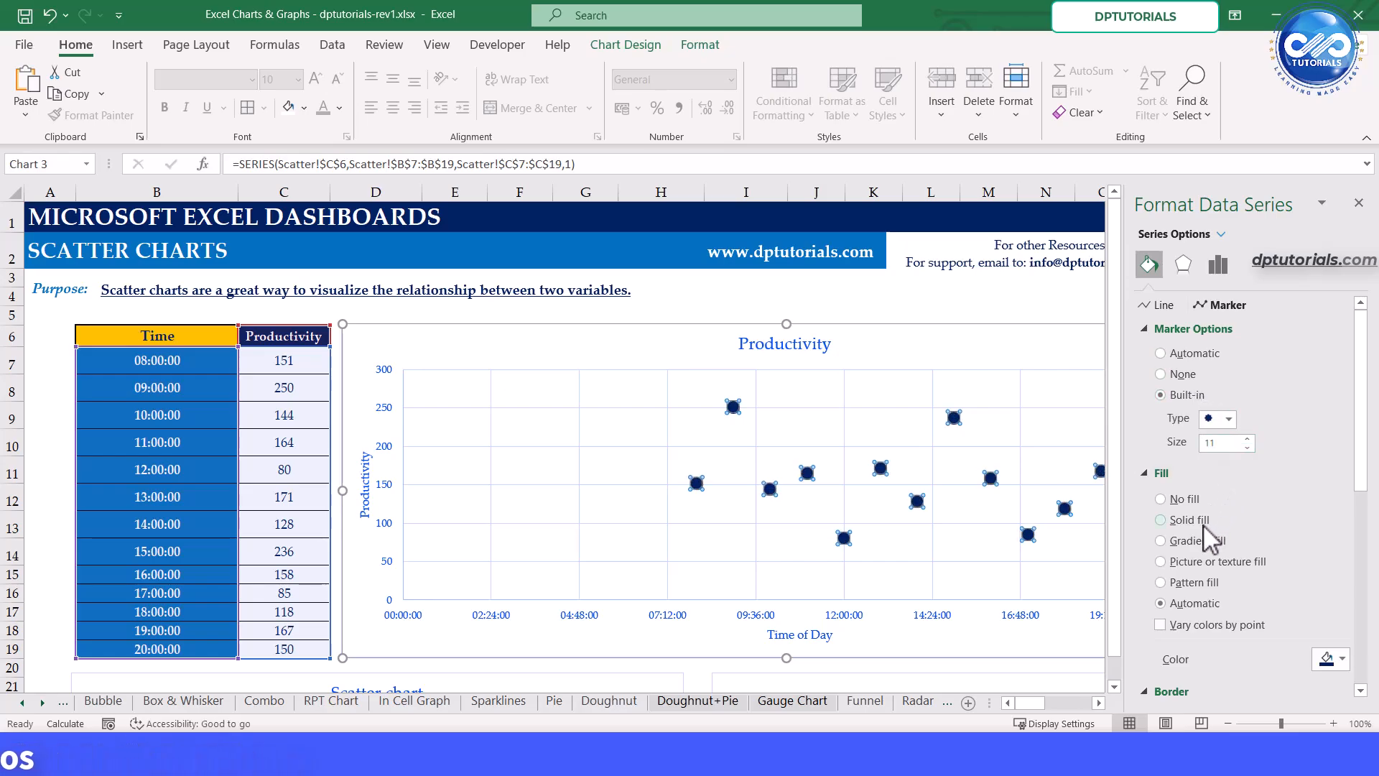
# - Give the series markers a solid red fill with no border line, and close the series formatting
pyautogui.scroll(-3, 1200, 603)
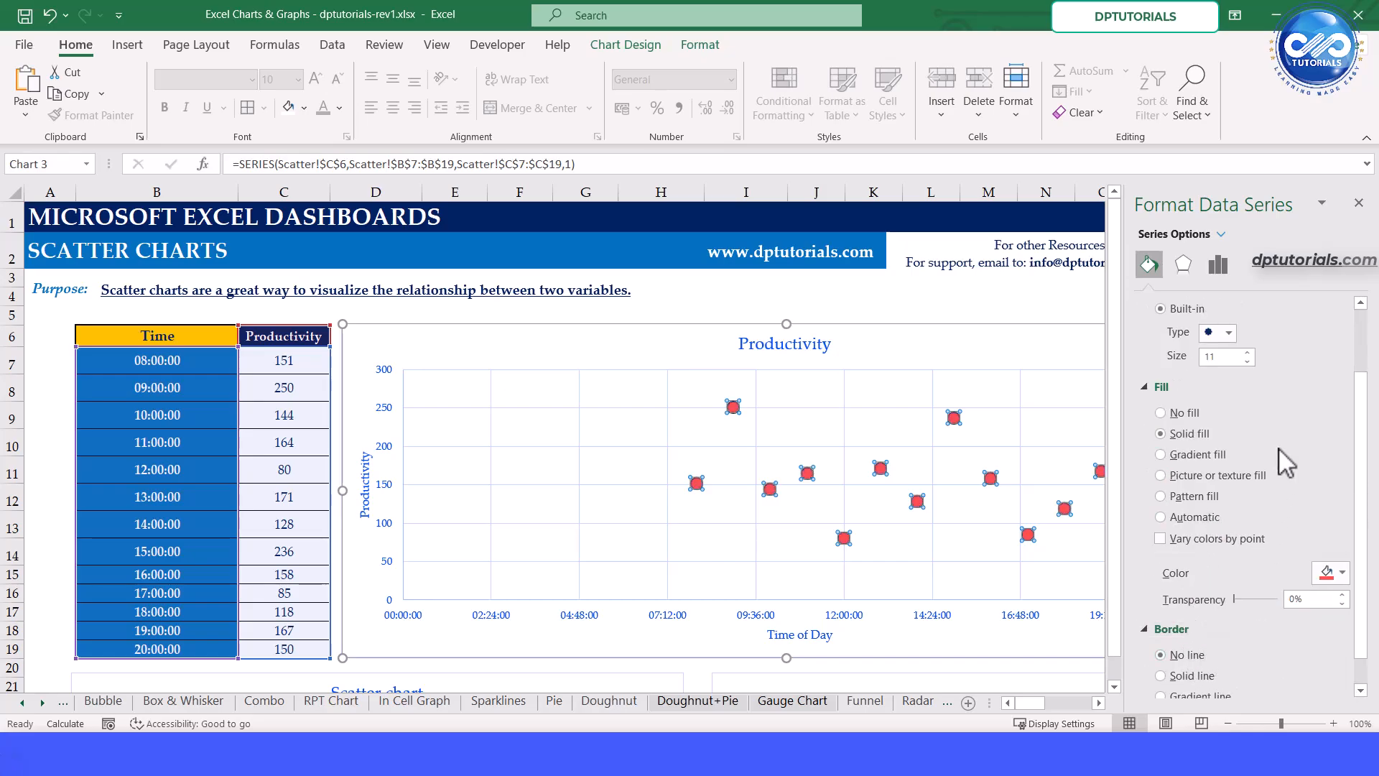
pyautogui.click(1358, 204)
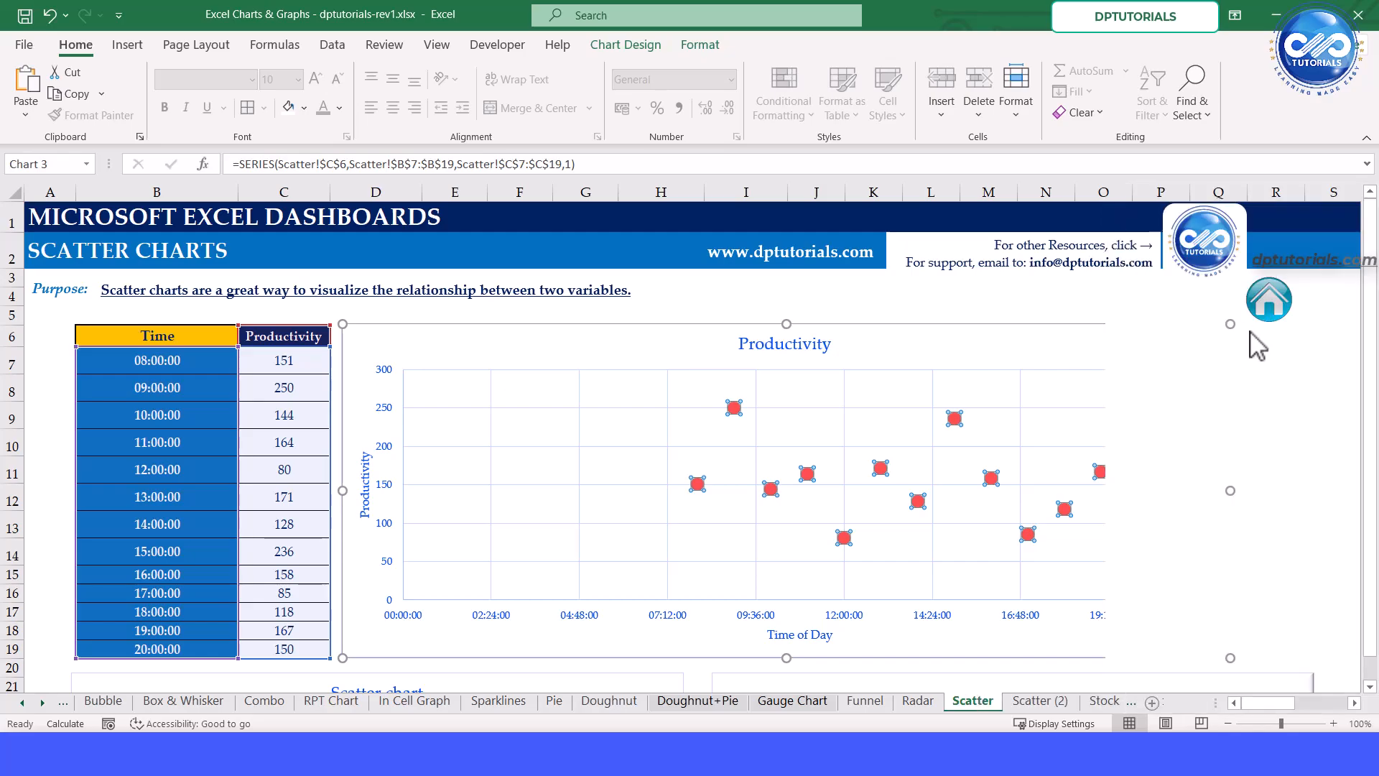
pyautogui.click(1314, 443)
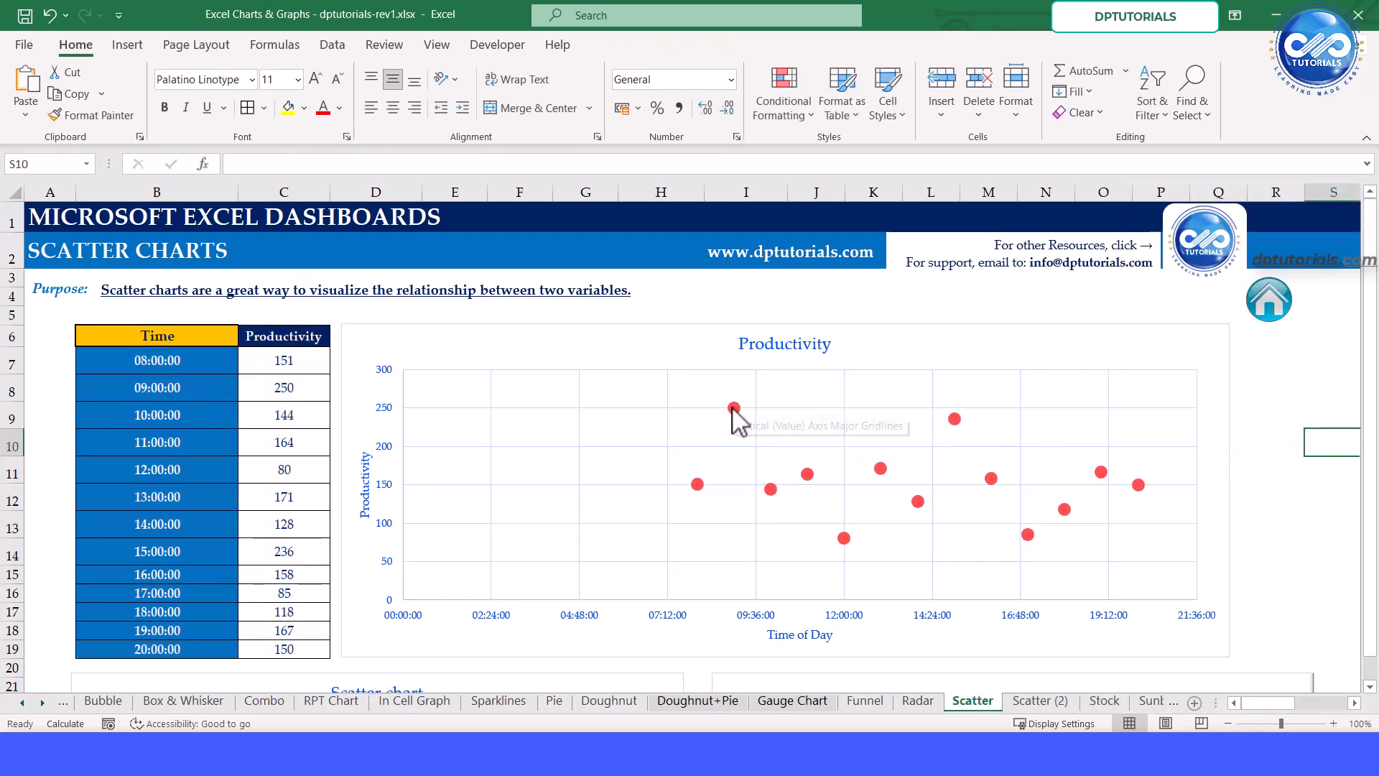
# - Change the Productivity chart's type to Scatter with Smooth Lines and Markers
pyautogui.moveTo(957, 423)
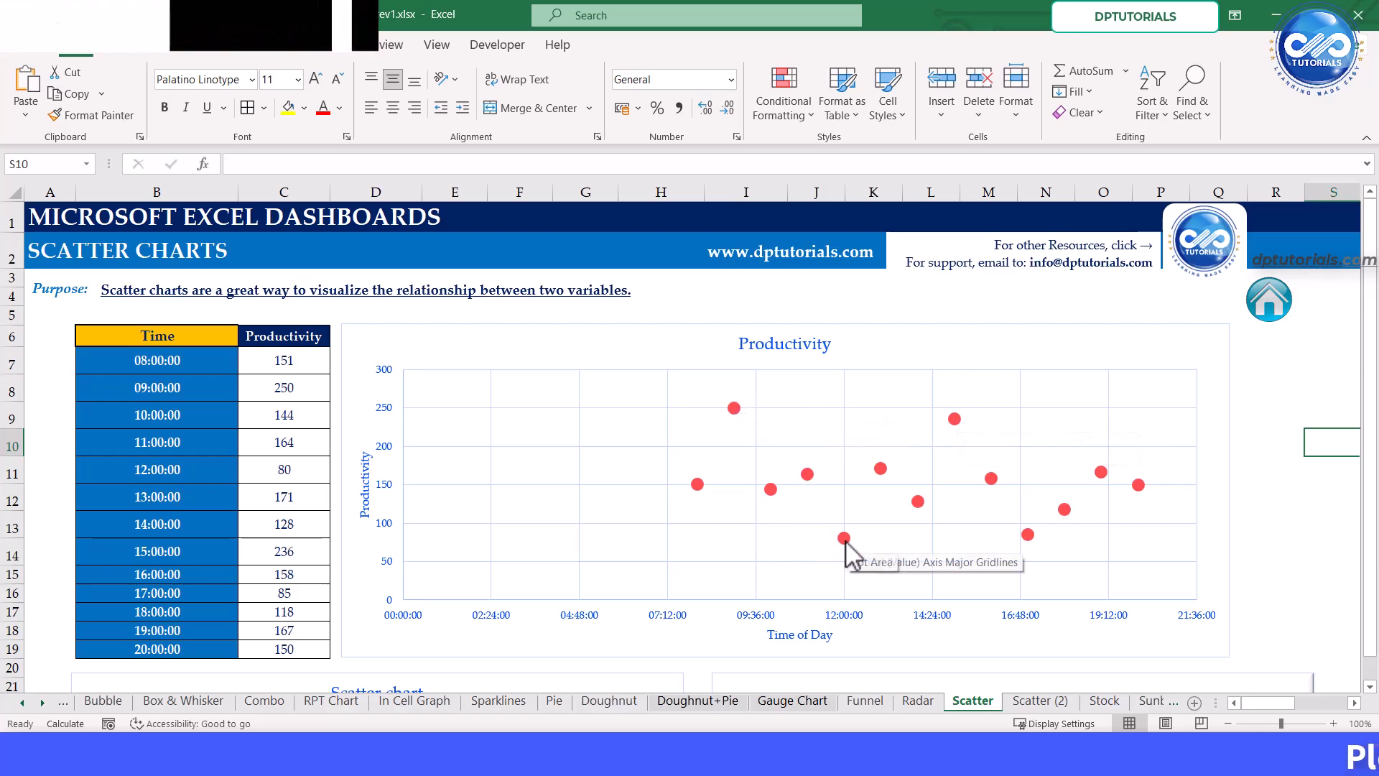
pyautogui.moveTo(846, 541)
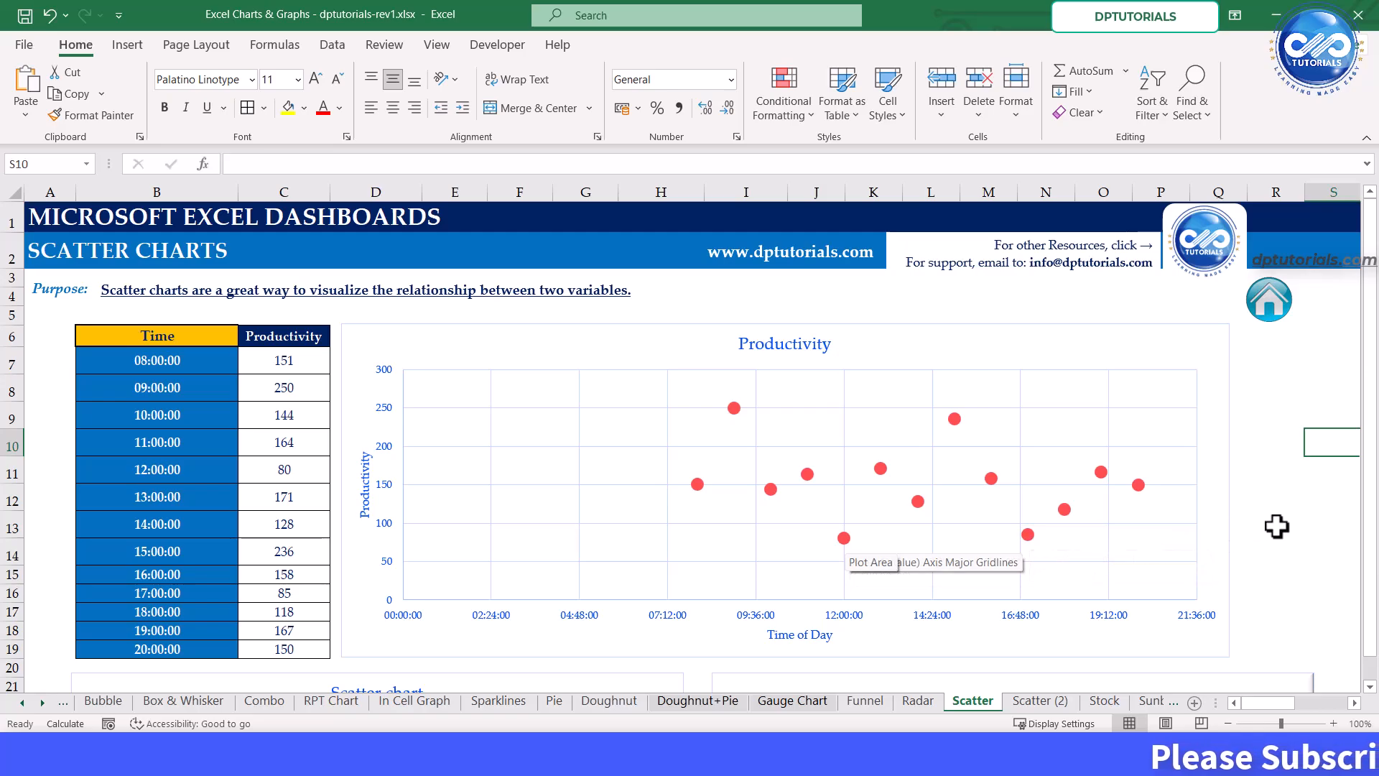
pyautogui.click(1232, 400)
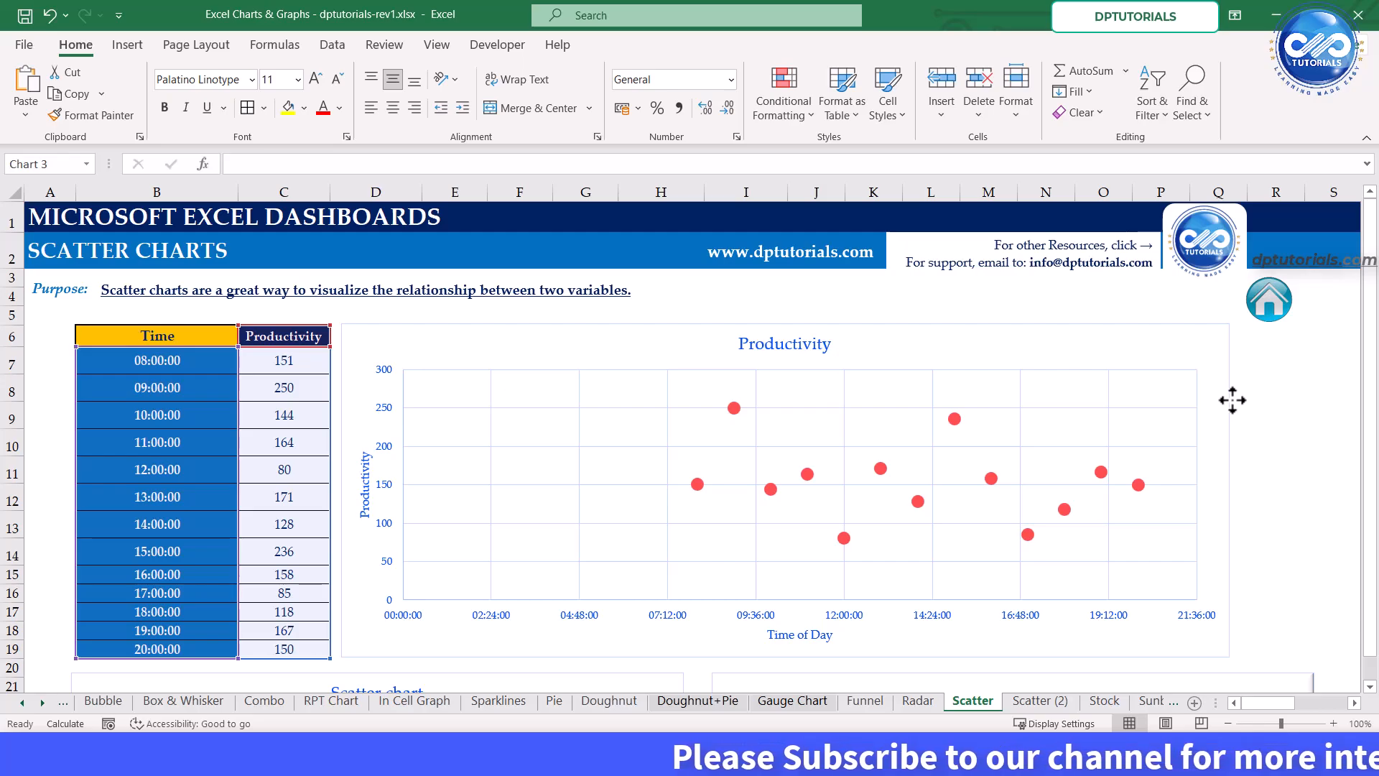
pyautogui.click(626, 45)
pyautogui.click(968, 108)
pyautogui.click(622, 181)
pyautogui.click(871, 616)
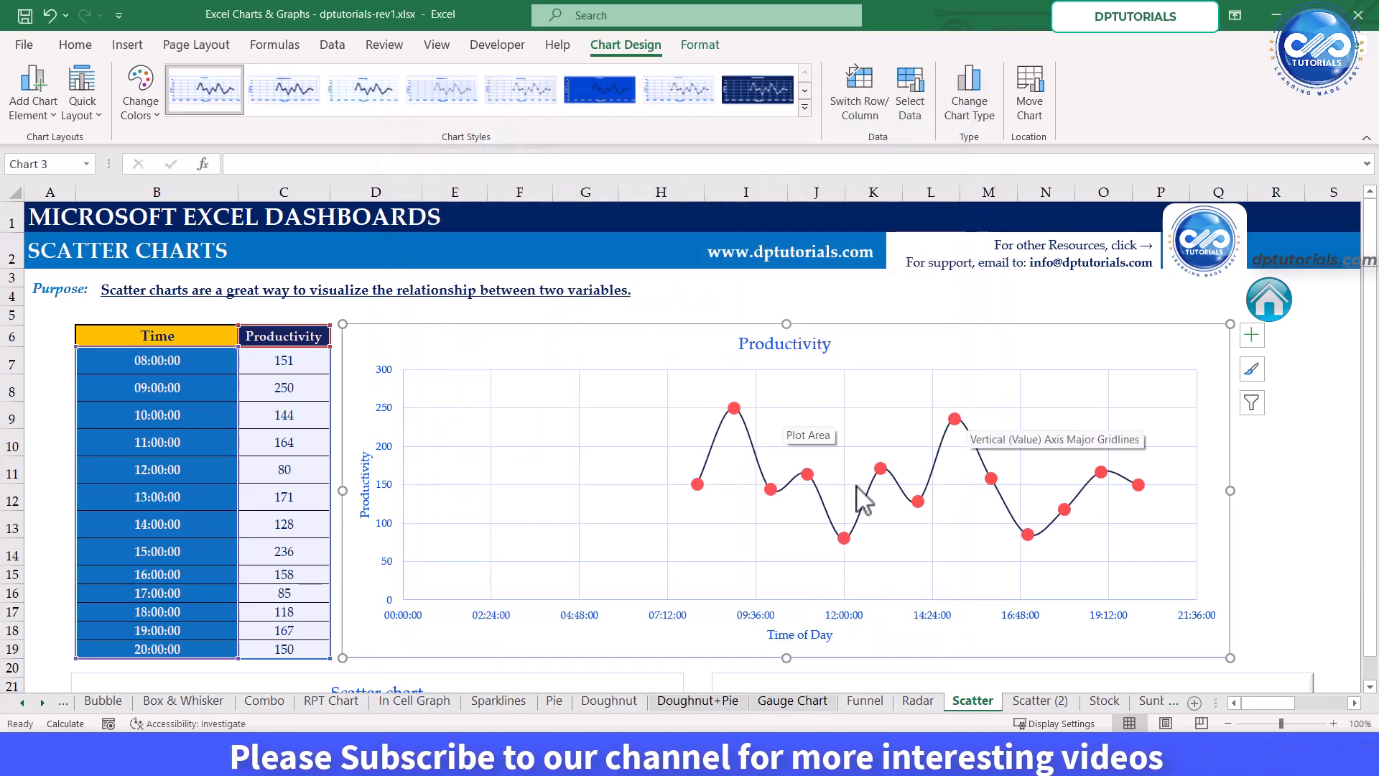
# - Try the remaining scatter types on the chart: smooth lines, straight lines with markers, and straight lines
pyautogui.click(973, 101)
pyautogui.click(670, 180)
pyautogui.click(864, 617)
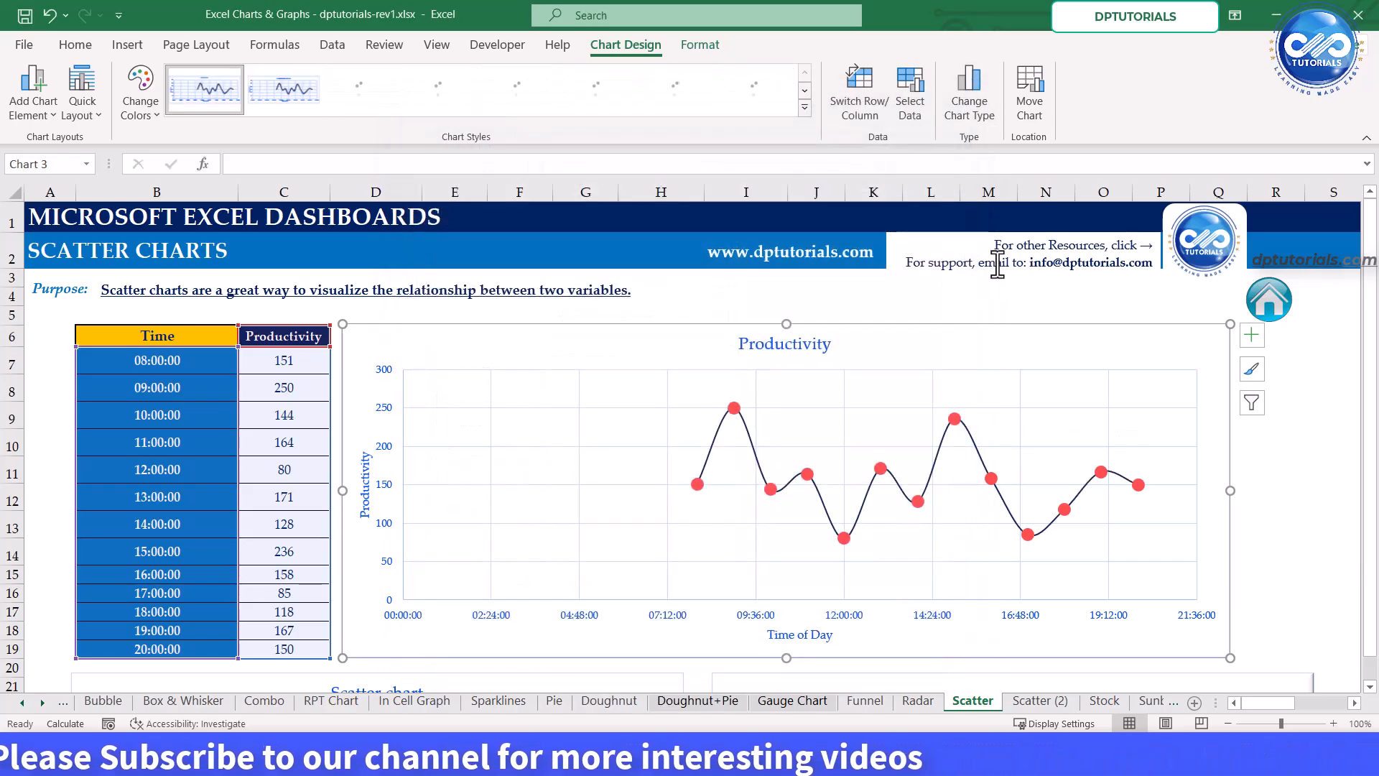
pyautogui.click(968, 101)
pyautogui.click(713, 185)
pyautogui.click(867, 616)
pyautogui.click(968, 108)
pyautogui.click(781, 184)
pyautogui.click(868, 616)
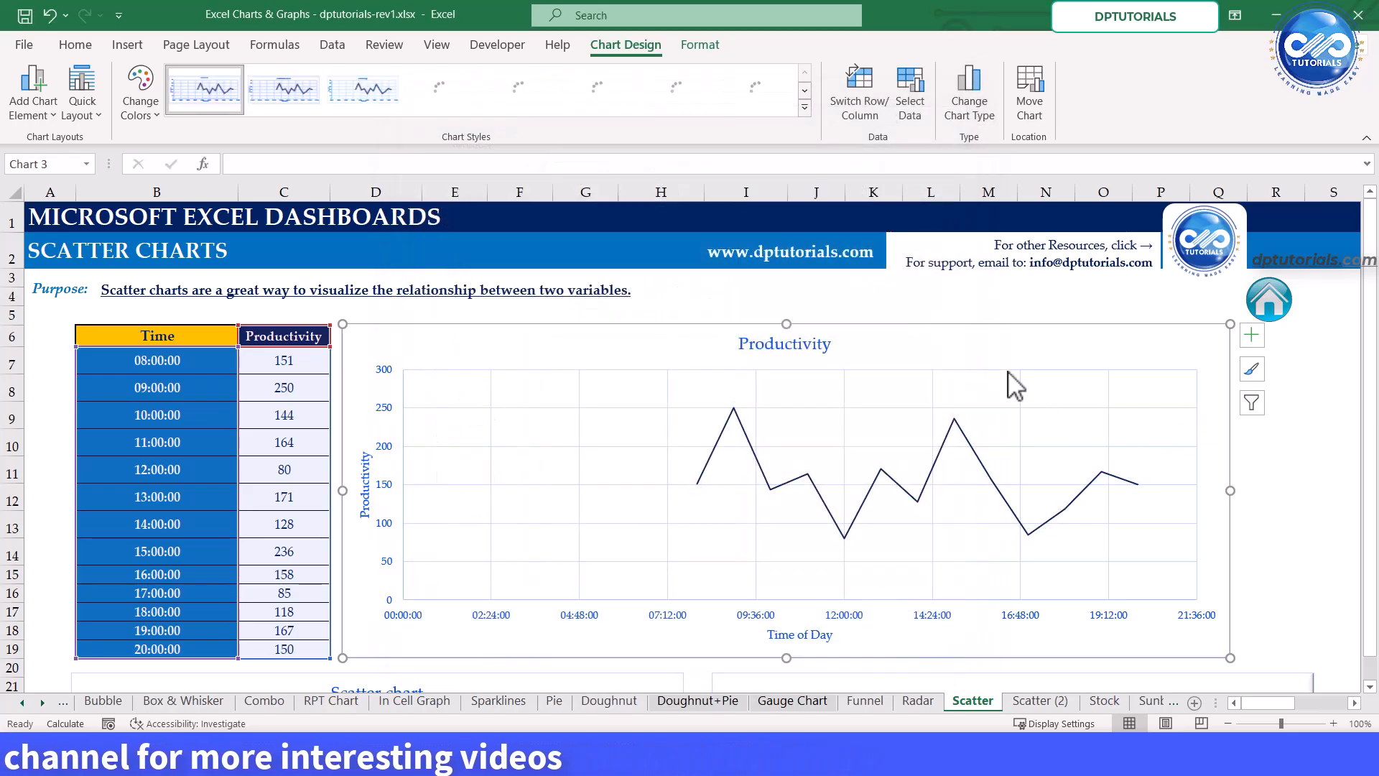
# - Undo the chart type changes back to plain markers and redo the smooth lines with markers type
pyautogui.click(1281, 480)
pyautogui.hotkey('ctrl', 'z')
pyautogui.hotkey('ctrl', 'z')
pyautogui.hotkey('ctrl', 'z')
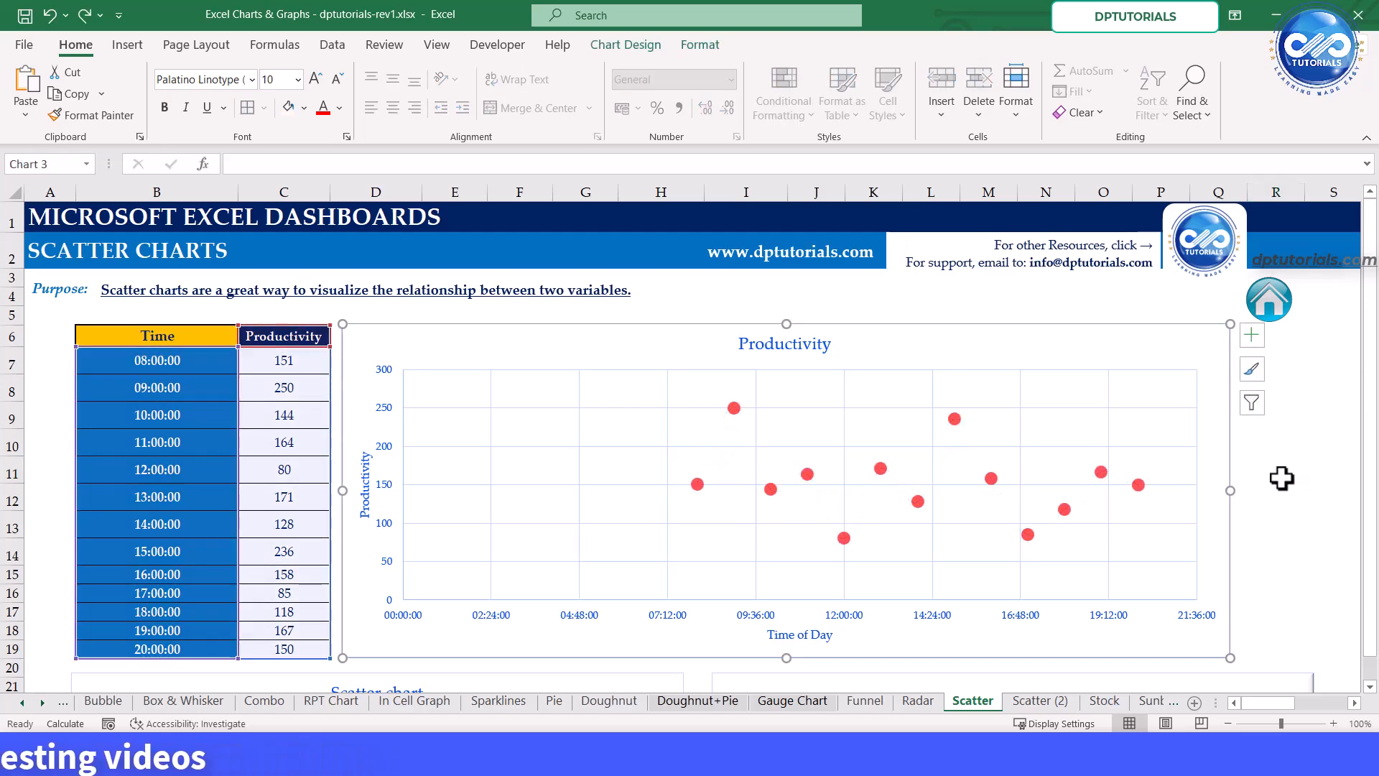
pyautogui.hotkey('ctrl', 'y')
# - Look over the example scatter chart variants placed below the data table on the Scatter sheet
pyautogui.scroll(-2, 1247, 502)
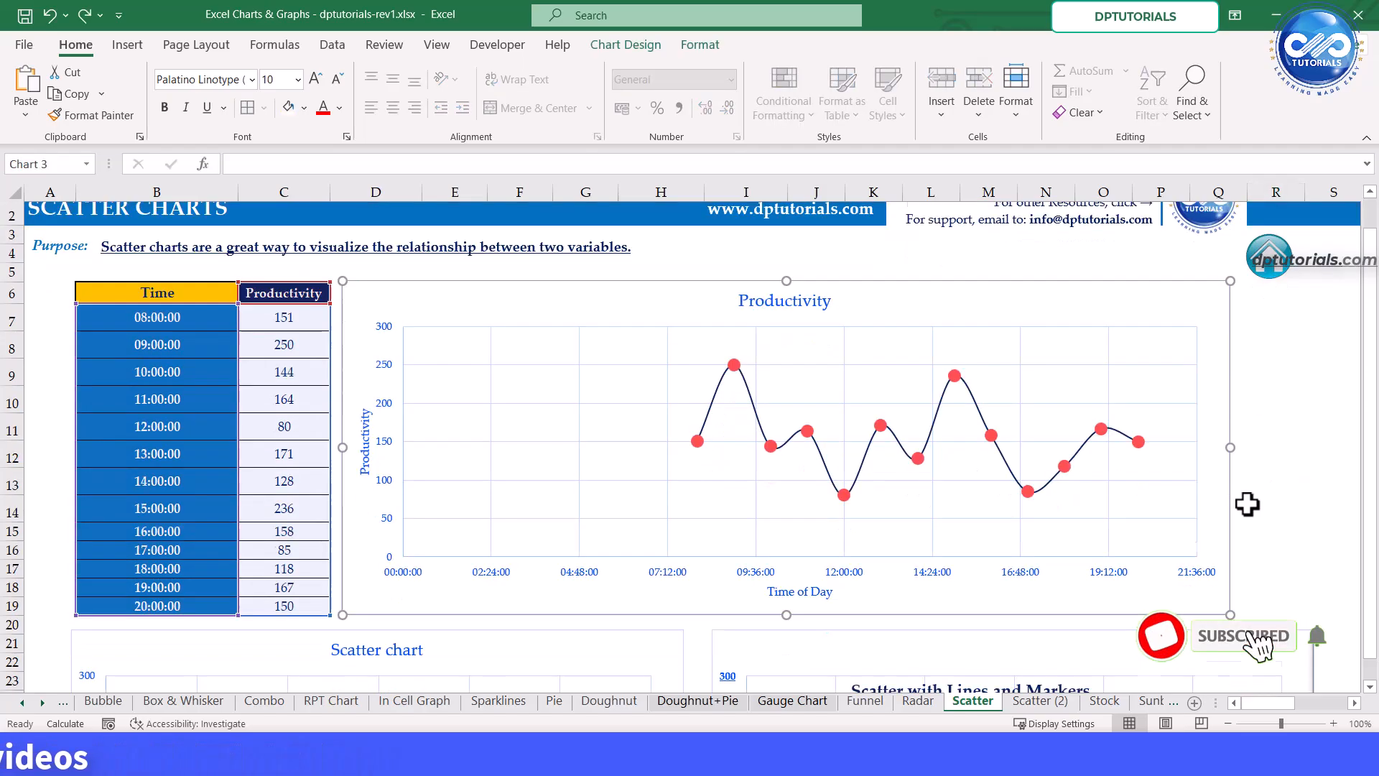
pyautogui.scroll(-7, 1241, 503)
pyautogui.scroll(3, 646, 382)
pyautogui.scroll(-3, 1056, 453)
pyautogui.scroll(-5, 810, 542)
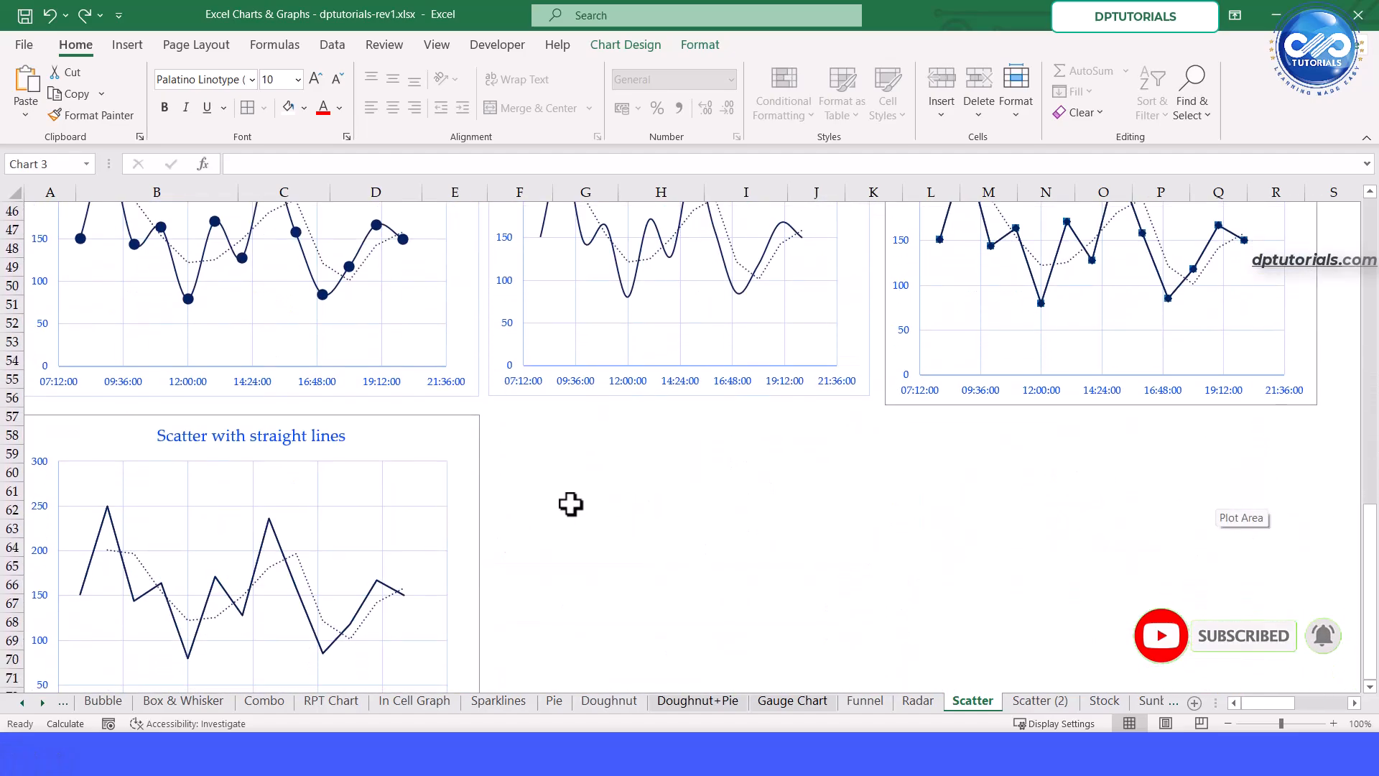
pyautogui.scroll(9, 785, 440)
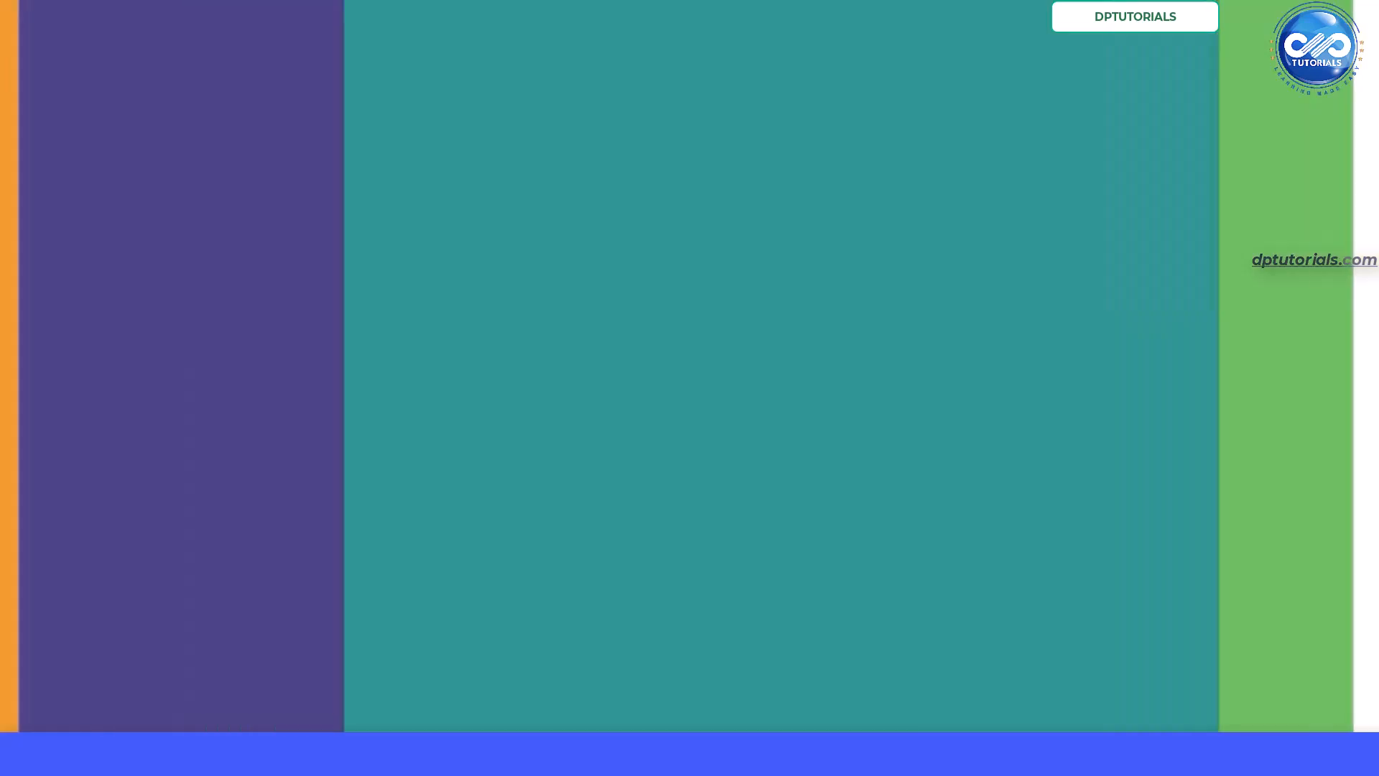